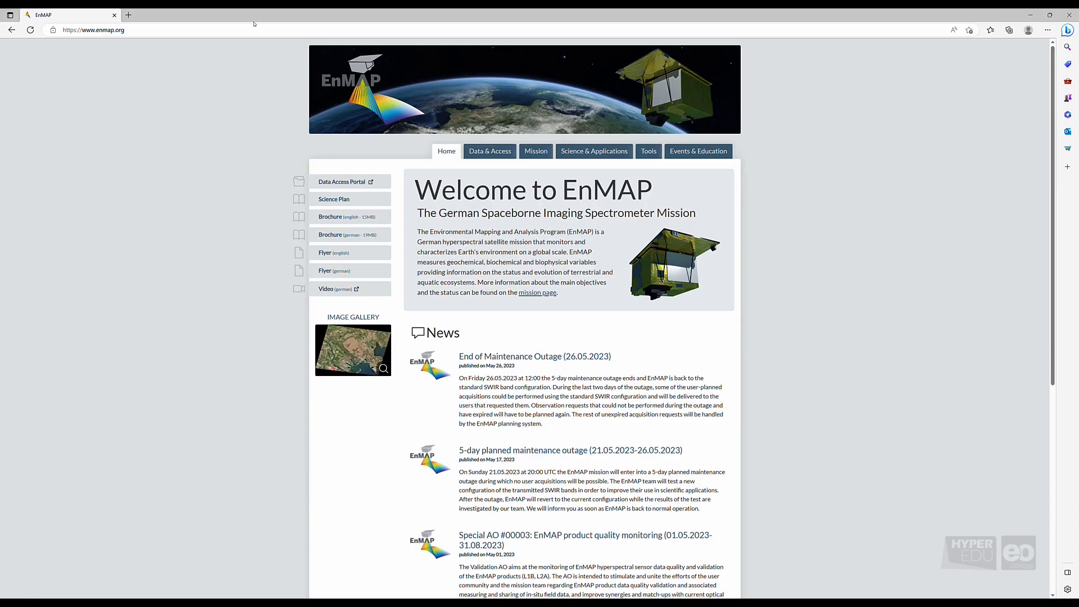
Go to the EnMAP Instrument Planning website at planning.enmap.org.
{"action": "left_click", "coordinate": [253, 30]}
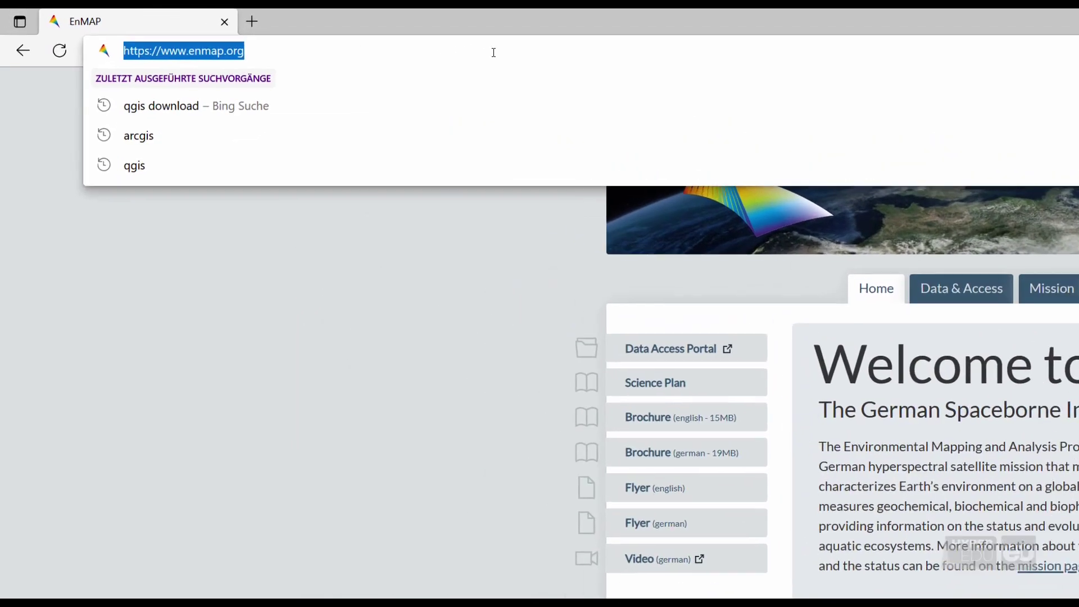
{"action": "type", "text": "planning."}
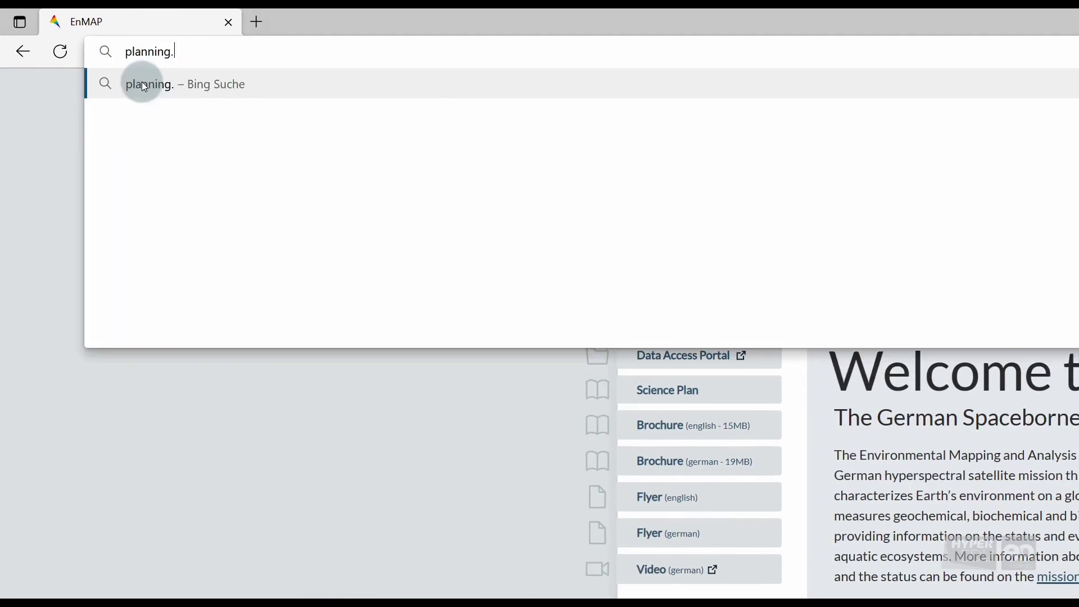
{"action": "type", "text": "enmap.org"}
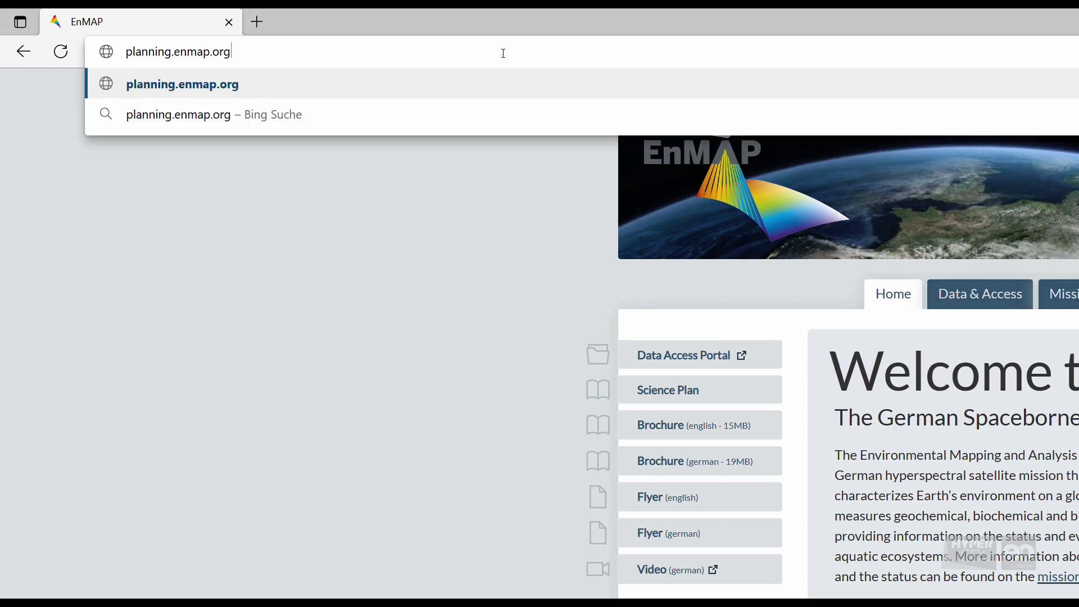
{"action": "key", "text": "Return"}
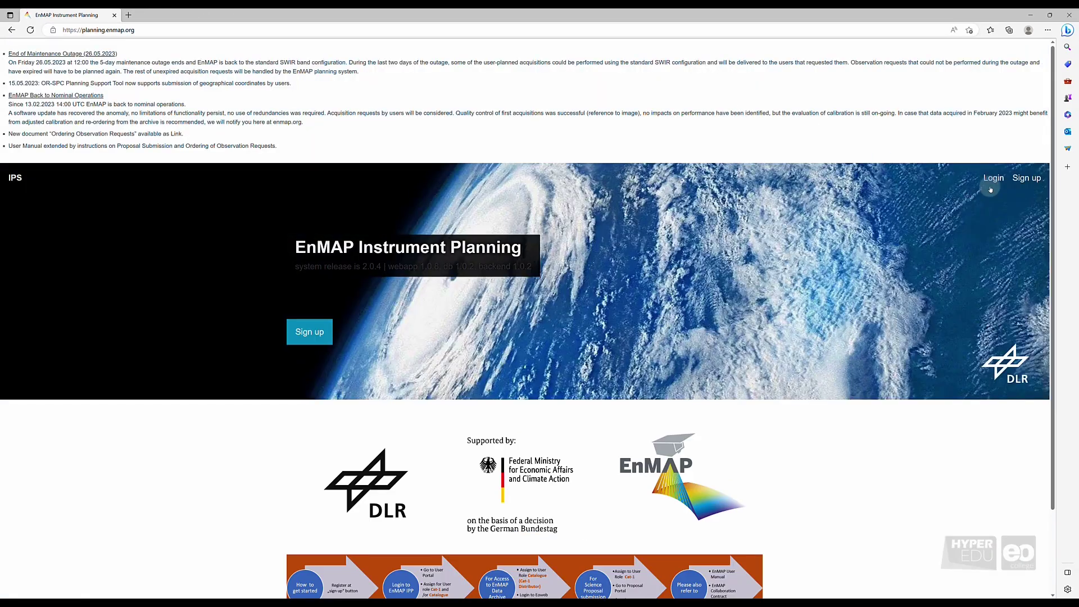
Log in to EnMAP Instrument Planning with the demo account's username and password.
{"action": "type", "text": "demo-account"}
{"action": "key", "text": "Tab"}
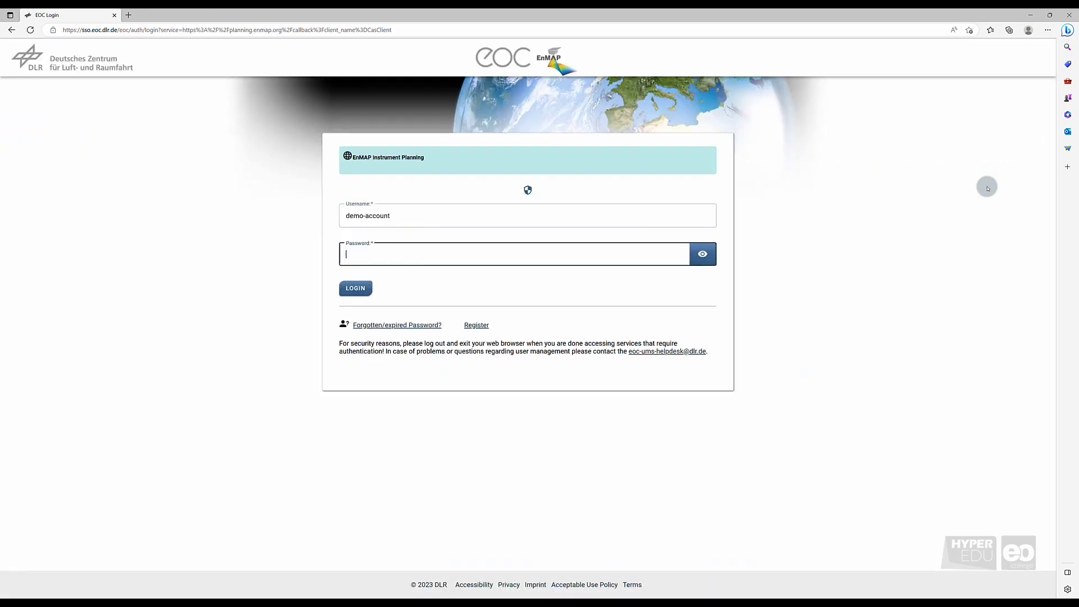
{"action": "type", "text": "•••••••••••••••••••••••••"}
{"action": "key", "text": "Return"}
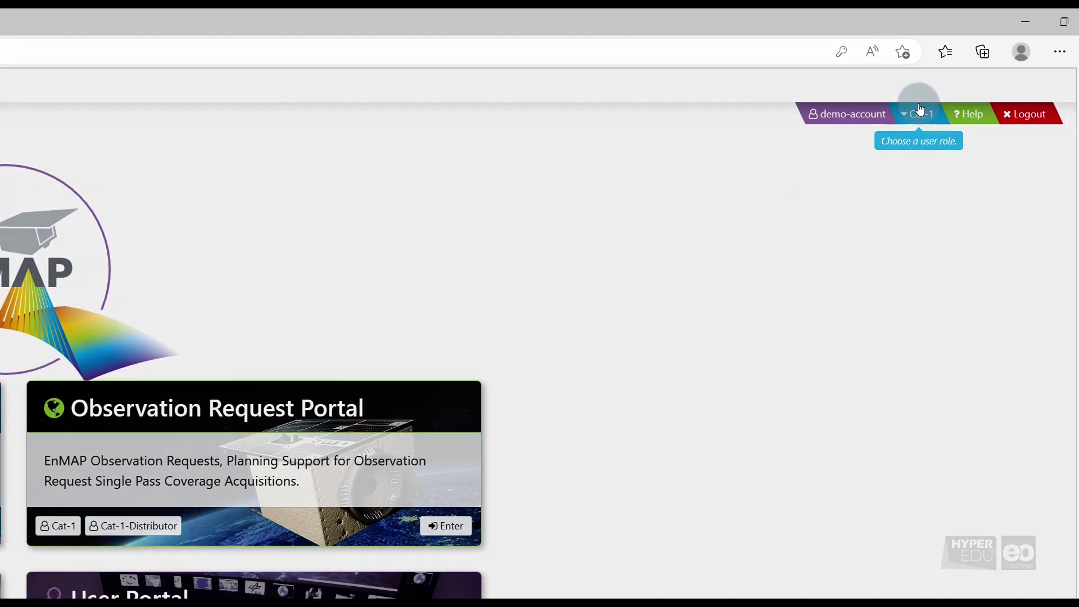
Choose the Cat-1 user role and enter the Proposal Portal.
{"action": "left_click", "coordinate": [920, 109]}
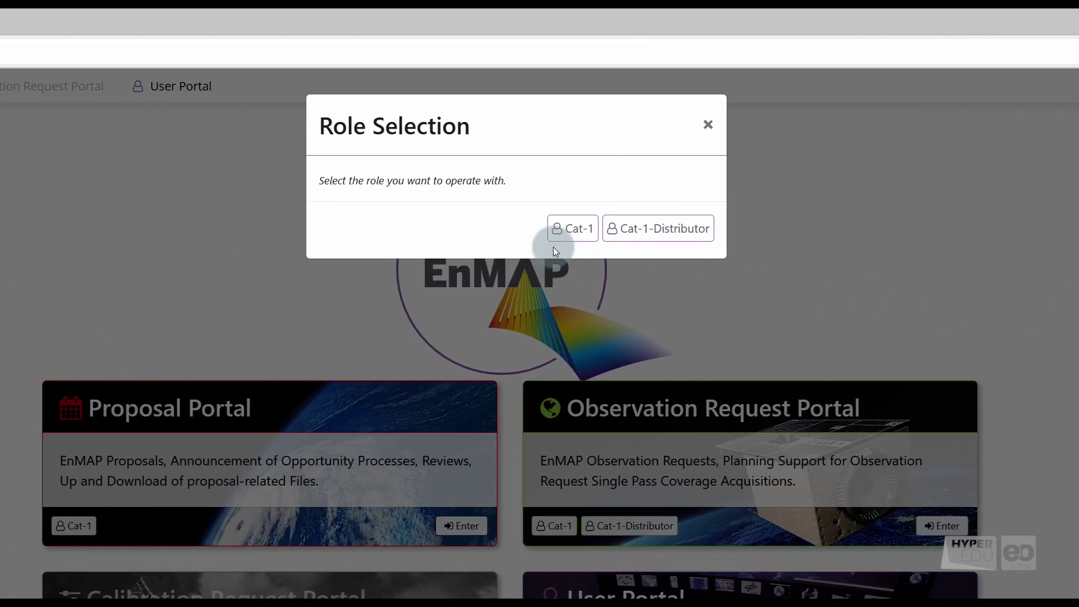
{"action": "left_click", "coordinate": [574, 234]}
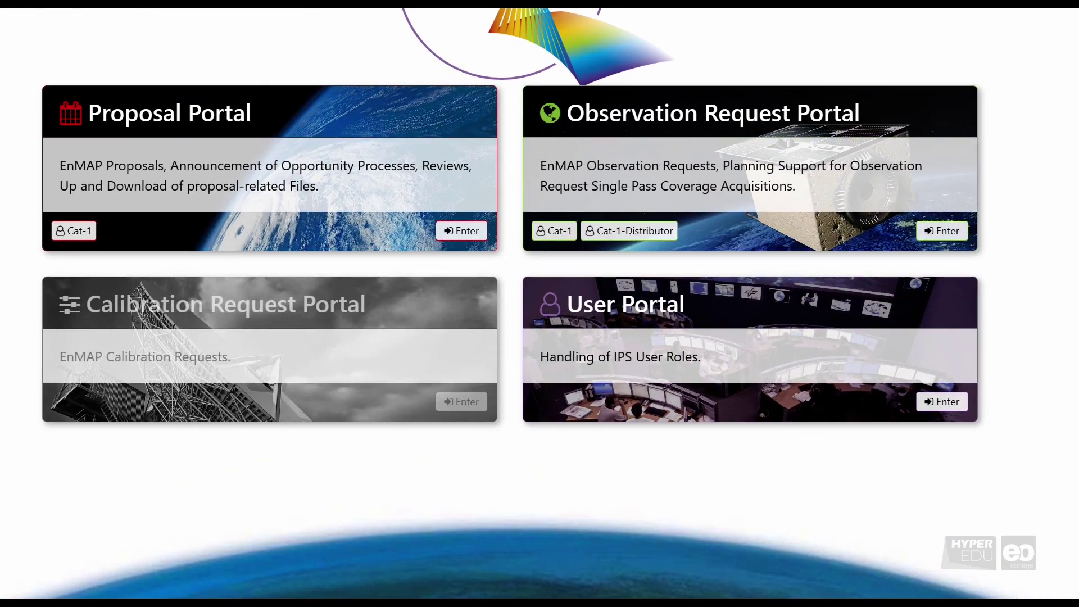
{"action": "left_click", "coordinate": [460, 231]}
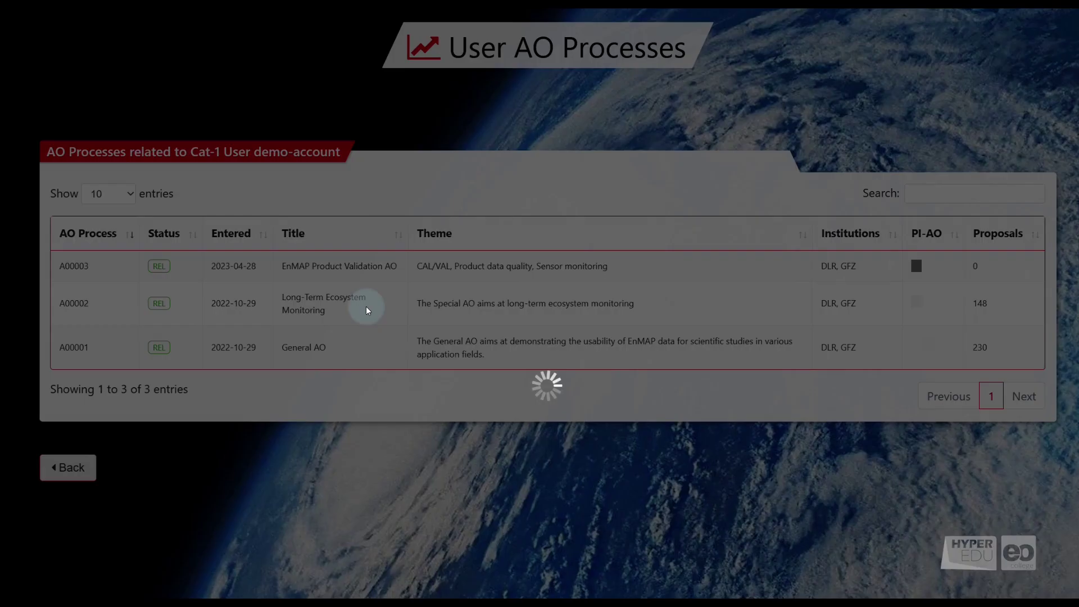
Open the Long-Term Ecosystem Monitoring AO process and review its objectives and list of submitted proposals.
{"action": "left_click", "coordinate": [367, 309]}
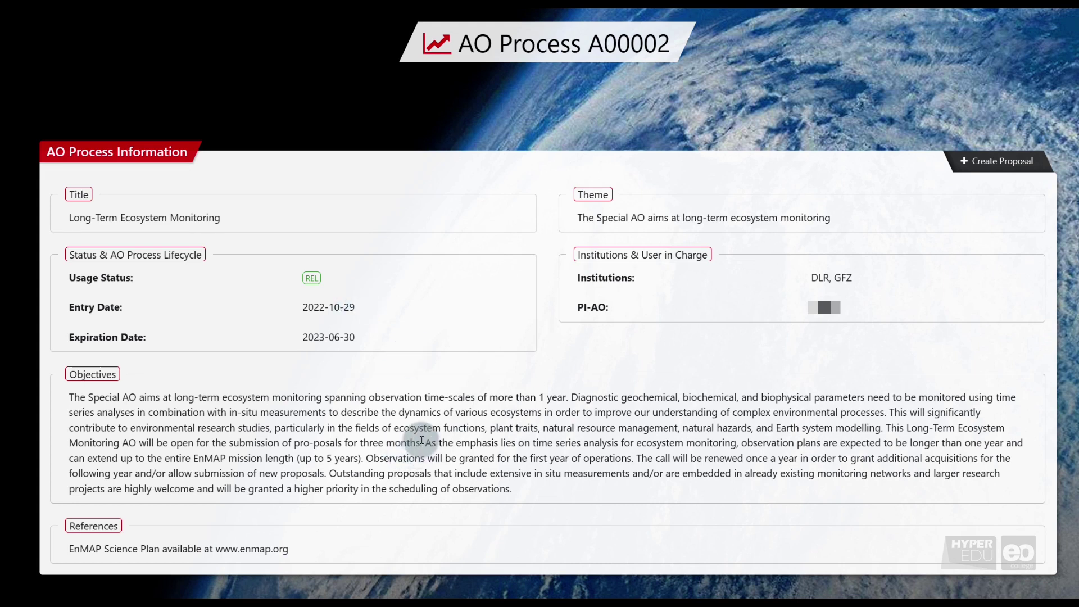
{"action": "scroll", "coordinate": [422, 440], "scroll_direction": "down", "scroll_amount": 5}
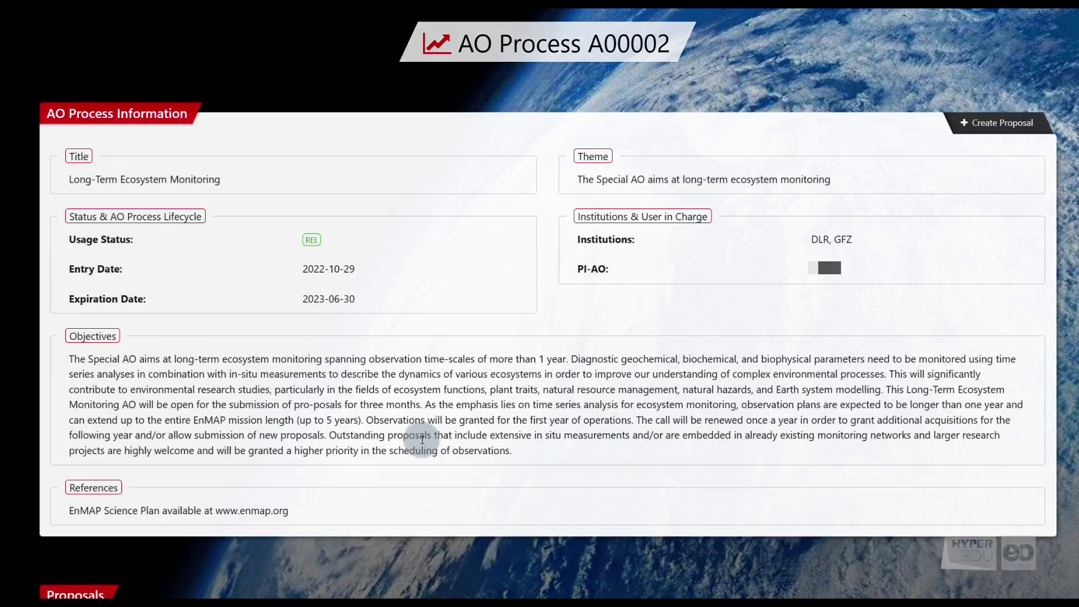
{"action": "scroll", "coordinate": [422, 444], "scroll_direction": "down", "scroll_amount": 2}
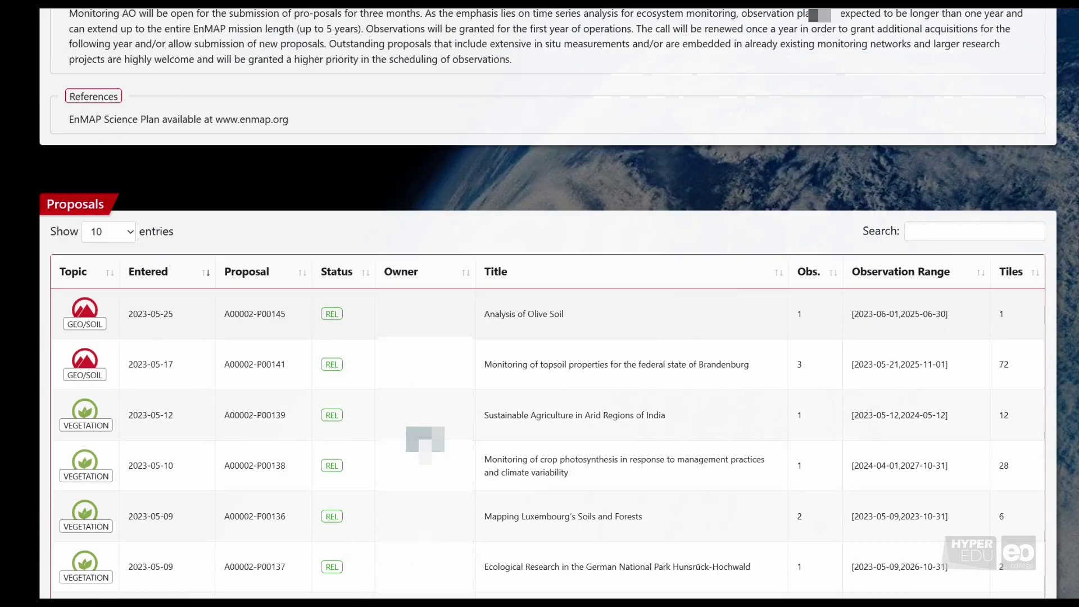
{"action": "scroll", "coordinate": [425, 444], "scroll_direction": "down", "scroll_amount": 3}
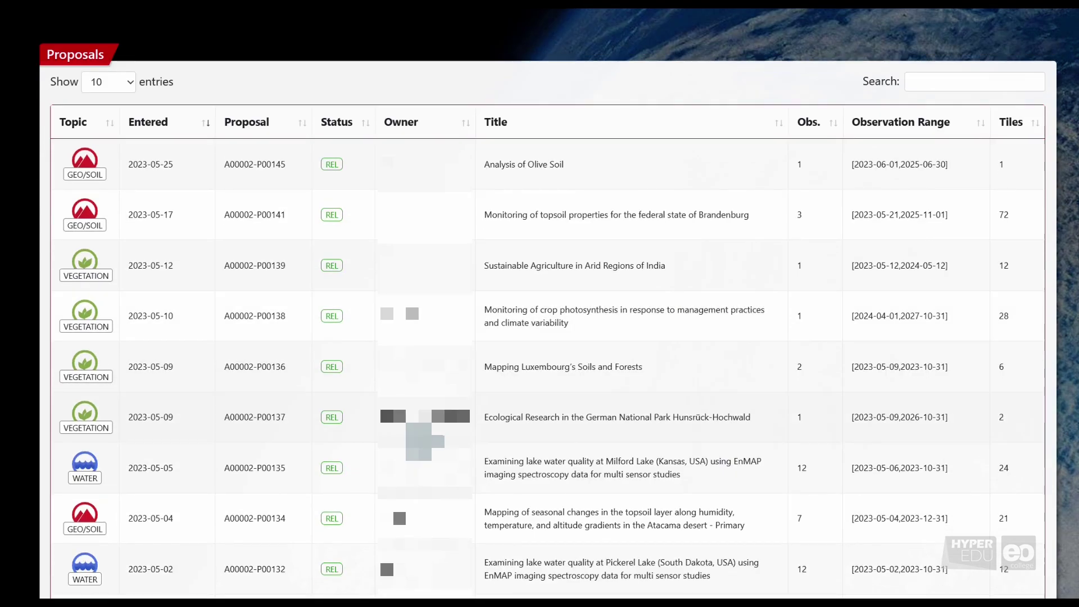
{"action": "scroll", "coordinate": [425, 443], "scroll_direction": "up", "scroll_amount": 3}
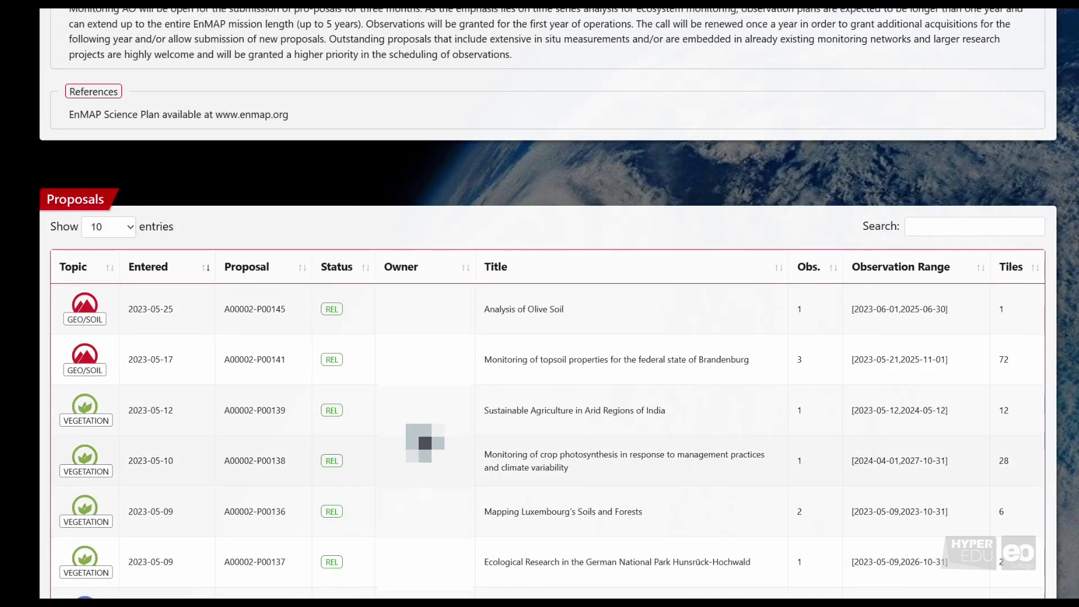
Examine the details of the proposal "Sustainable Agriculture in Arid Regions of India" and return to the AO process.
{"action": "left_click", "coordinate": [275, 414]}
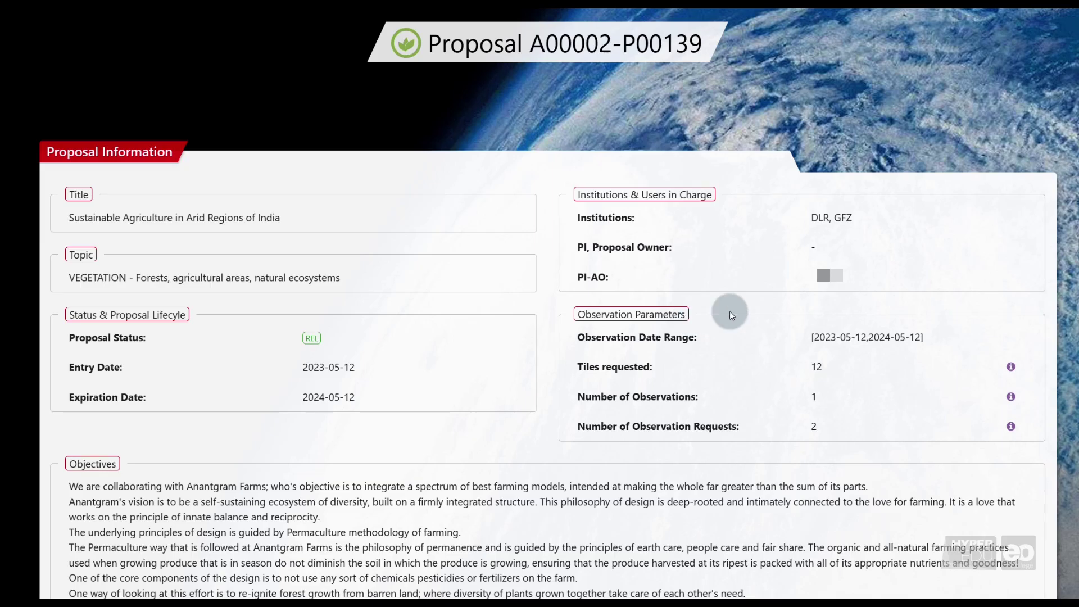
{"action": "scroll", "coordinate": [409, 374], "scroll_direction": "down", "scroll_amount": 15}
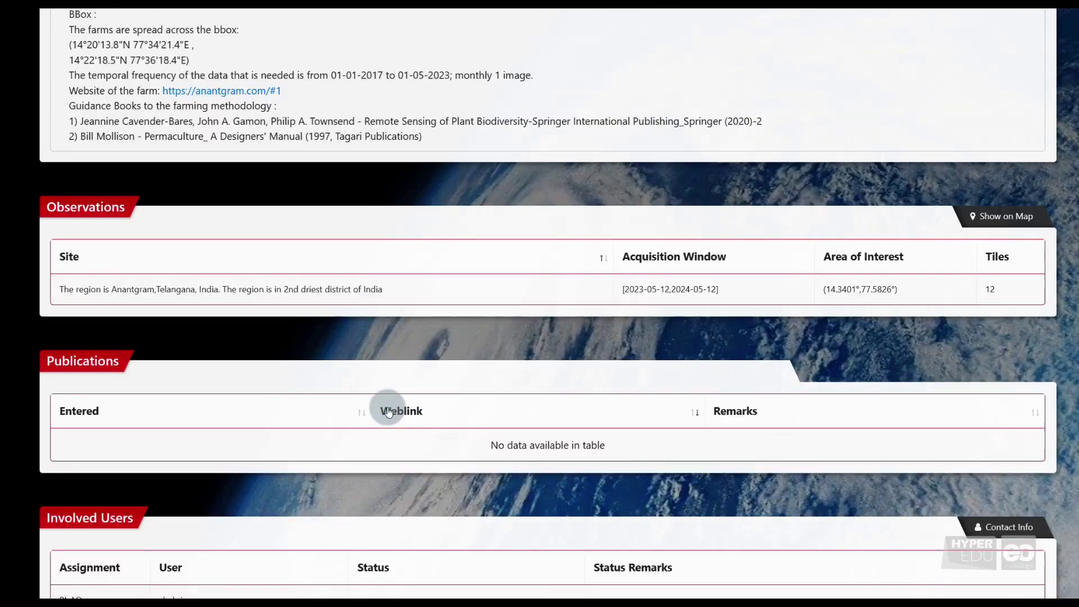
{"action": "scroll", "coordinate": [389, 412], "scroll_direction": "down", "scroll_amount": 1}
{"action": "key", "text": "alt+Left"}
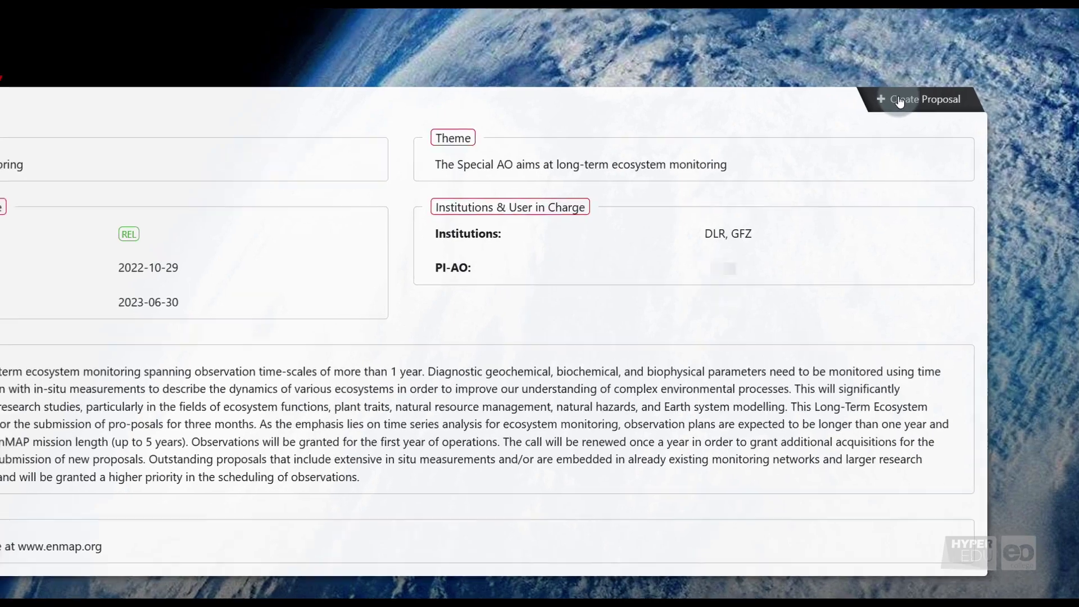
Create a proposal in this AO process titled "Demo Proposal: Bark Beetle Infestation in the German National Park Bayerischer Wald".
{"action": "left_click", "coordinate": [897, 90]}
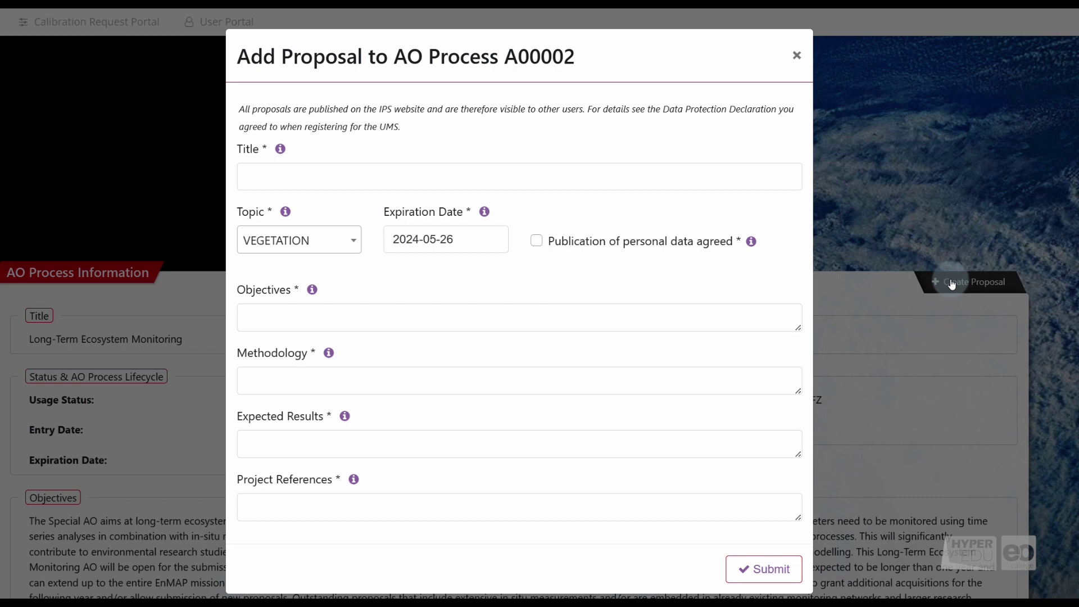
{"action": "left_click", "coordinate": [323, 175]}
{"action": "type", "text": "Demo Proposal: Bark Beetl"}
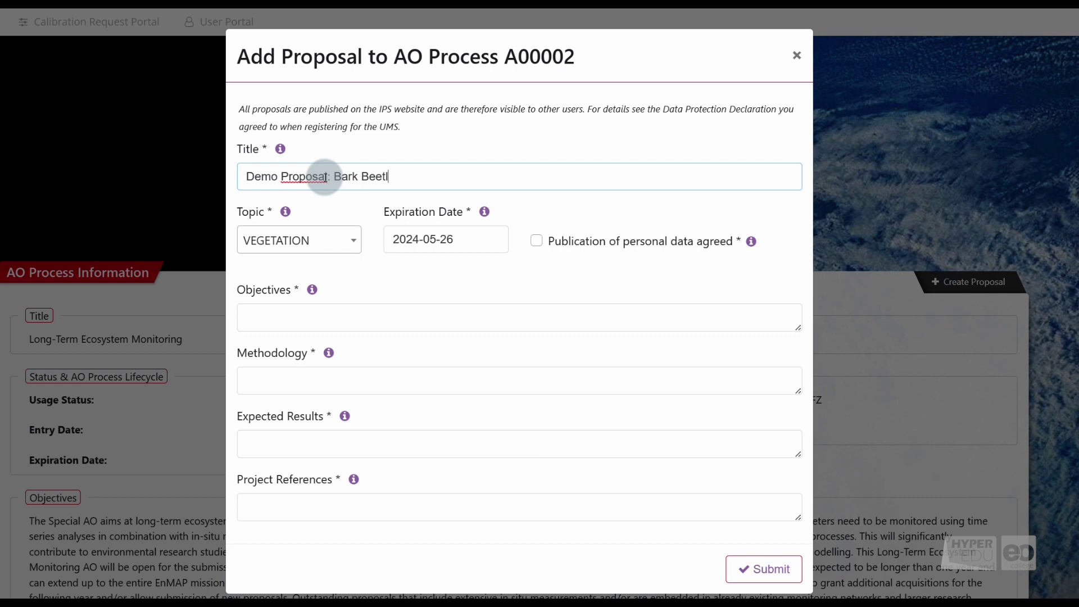
{"action": "type", "text": "e Infestation in the German National Park Bayeri"}
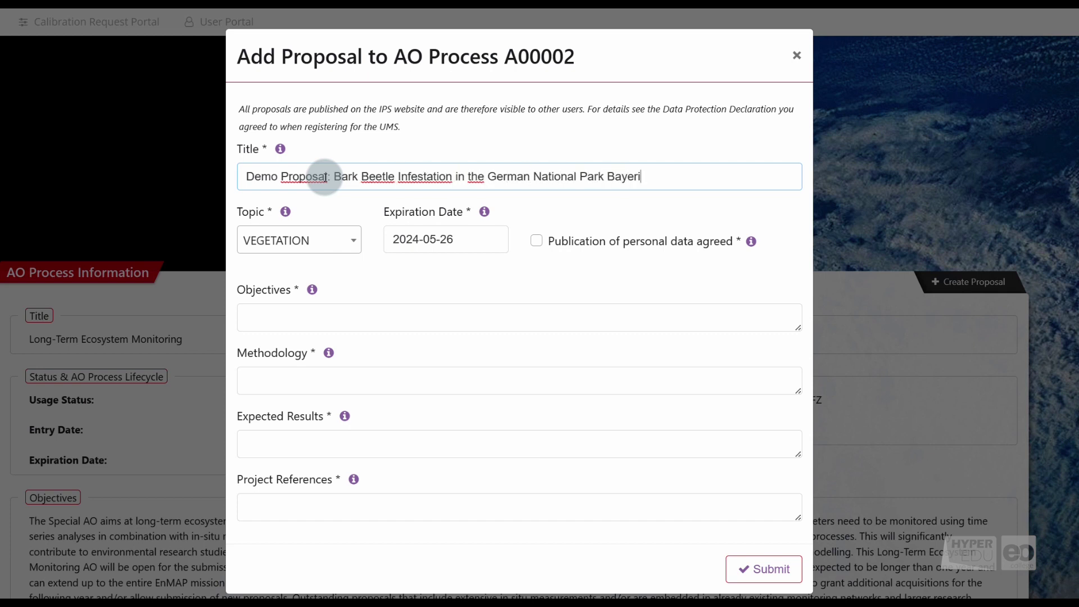
{"action": "type", "text": "scher Wald"}
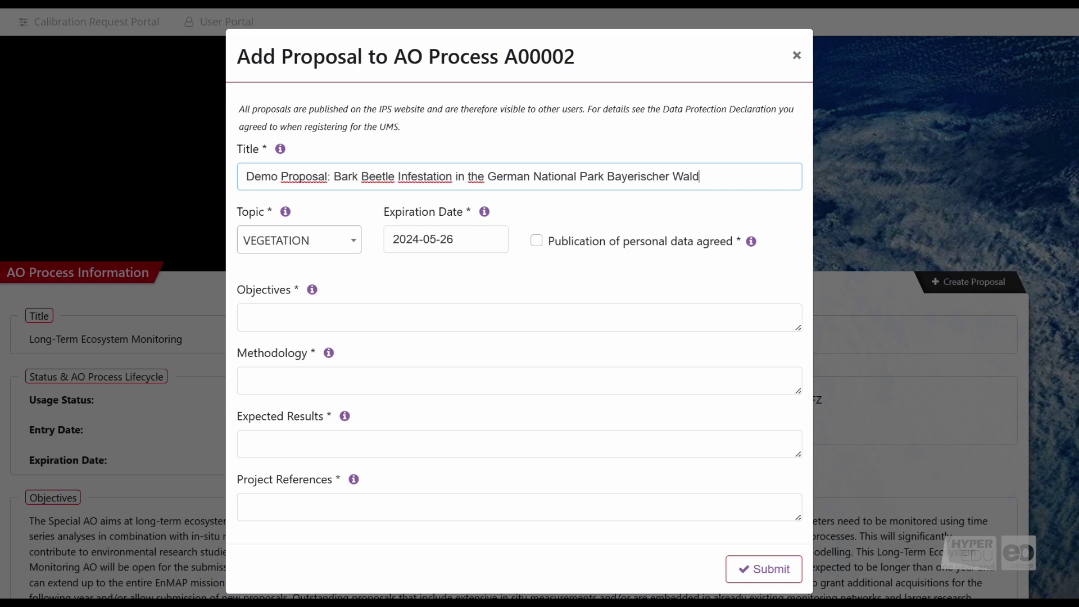
Look through all the available topic options for the new proposal.
{"action": "left_click", "coordinate": [307, 247]}
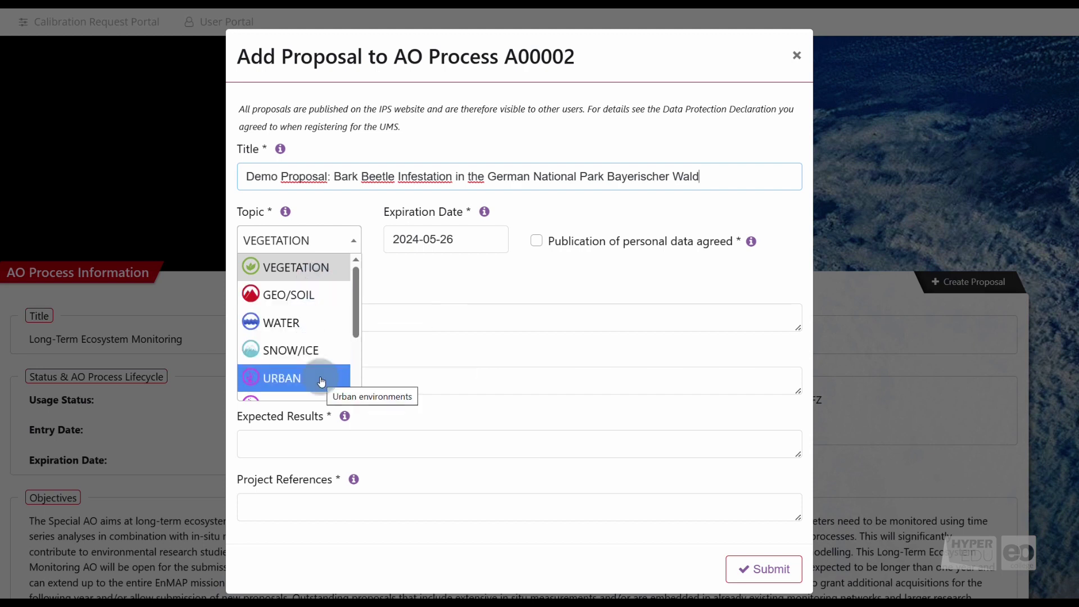
{"action": "scroll", "coordinate": [317, 378], "scroll_direction": "down", "scroll_amount": 1}
{"action": "scroll", "coordinate": [317, 382], "scroll_direction": "down", "scroll_amount": 1}
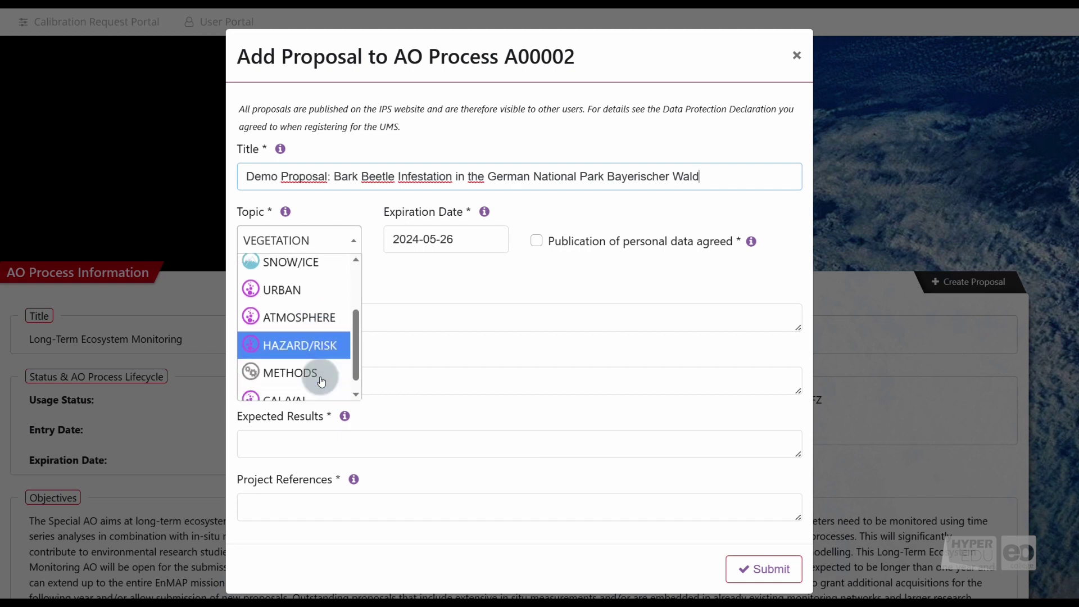
{"action": "scroll", "coordinate": [325, 379], "scroll_direction": "down", "scroll_amount": 1}
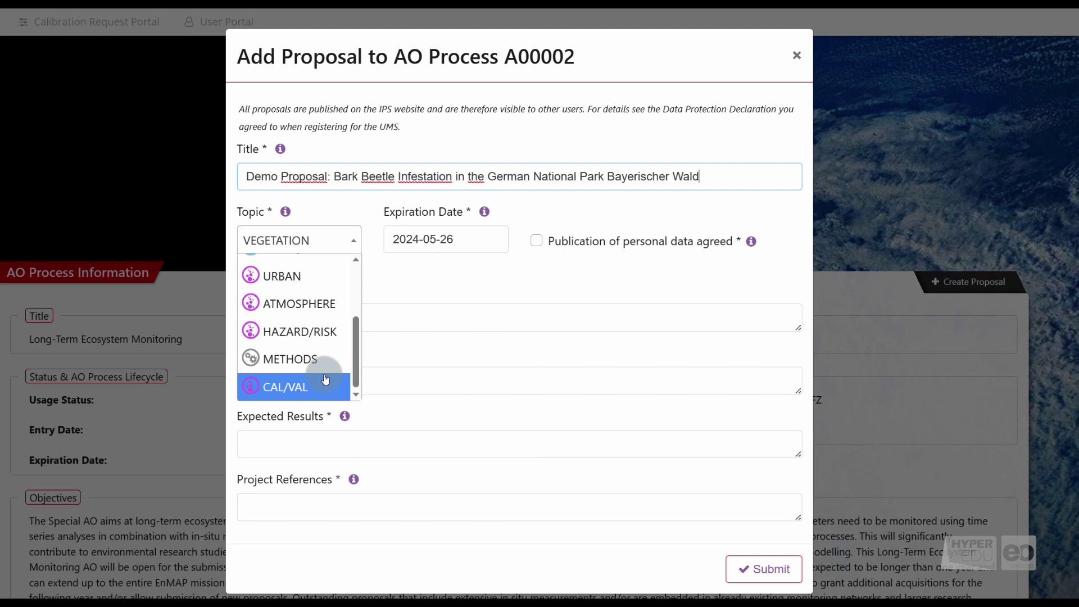
Set the proposal's expiration date to 2026-10-31 and agree to the publication of personal data.
{"action": "left_click", "coordinate": [467, 241]}
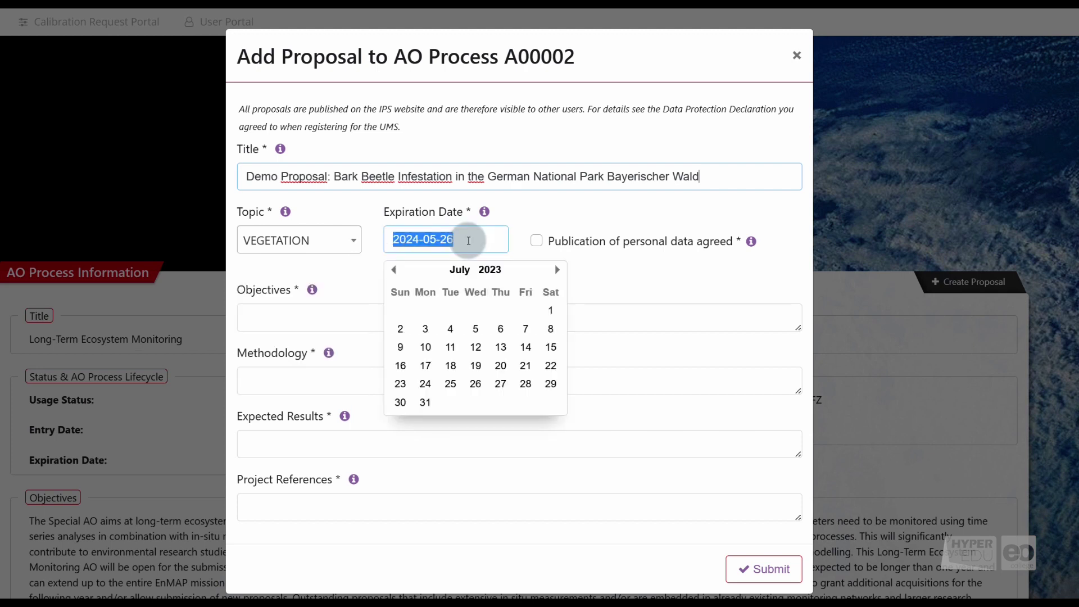
{"action": "type", "text": "2026"}
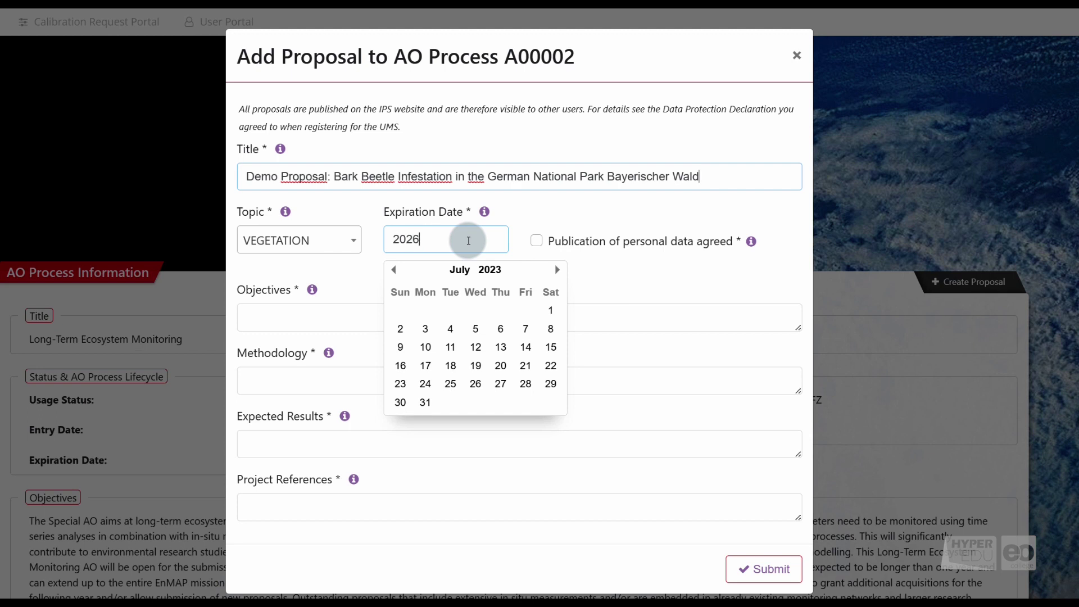
{"action": "type", "text": "-10-31"}
{"action": "left_click", "coordinate": [608, 271]}
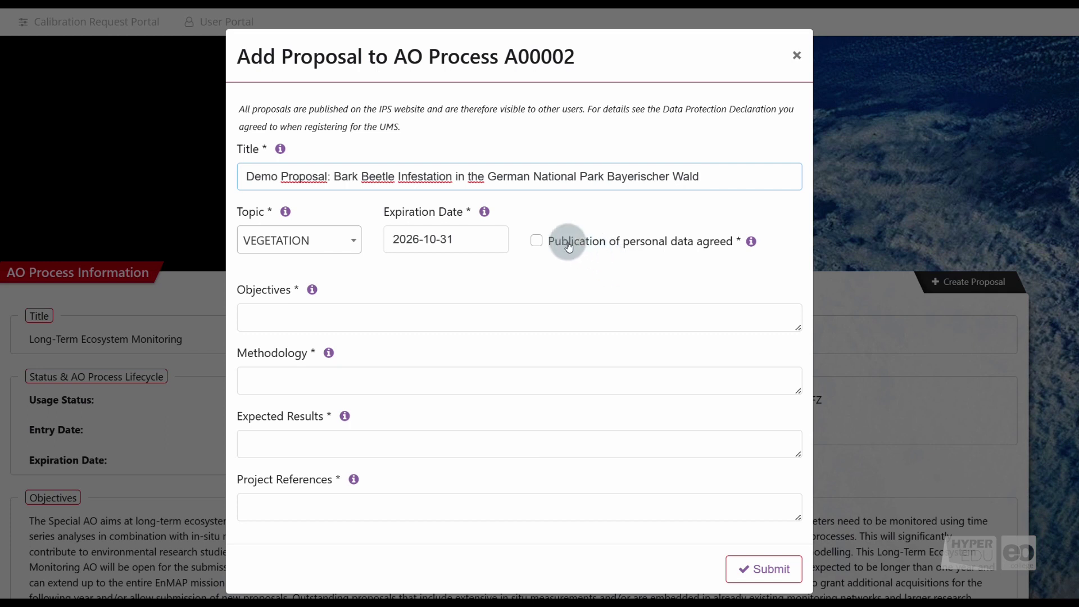
{"action": "left_click", "coordinate": [538, 242]}
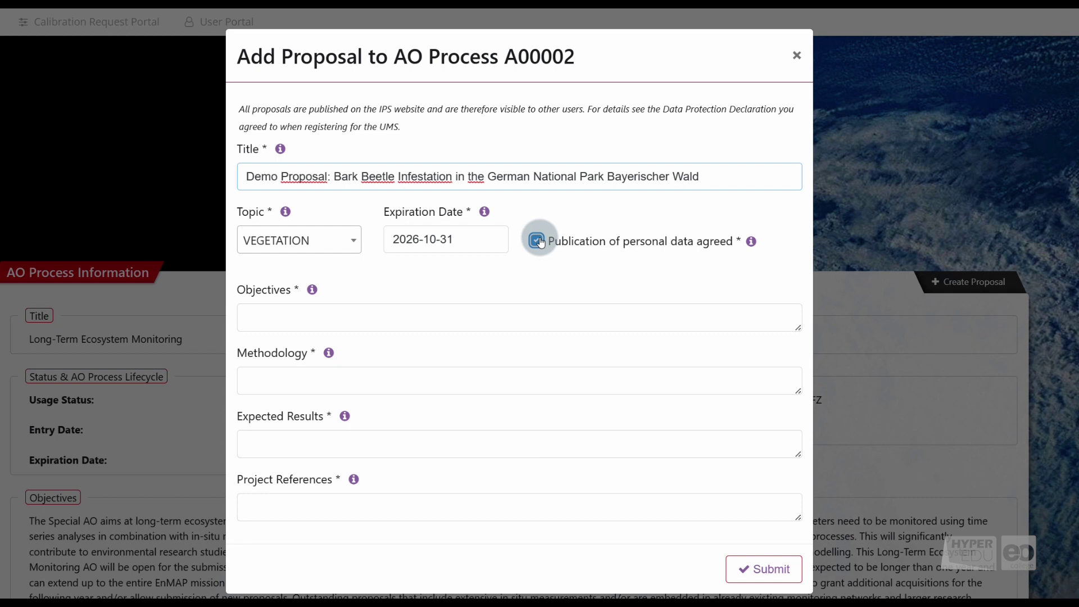
Fill in the objectives with "Please describe your projects objectives." and the methodology with "Please describe your methodology.".
{"action": "left_click", "coordinate": [545, 322]}
{"action": "type", "text": "Please desc"}
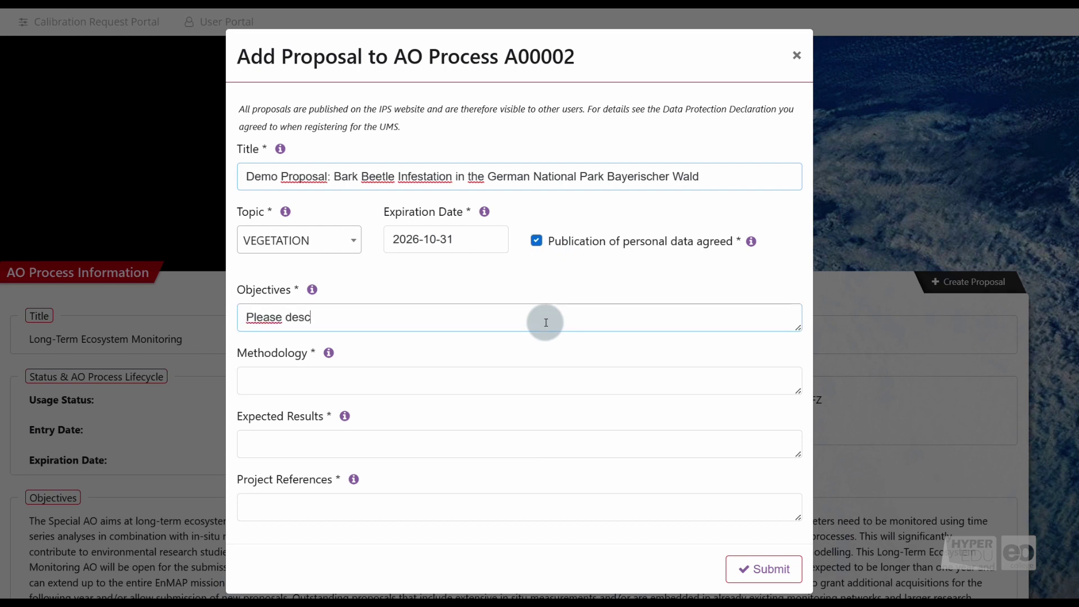
{"action": "type", "text": "ribe your projects objectives."}
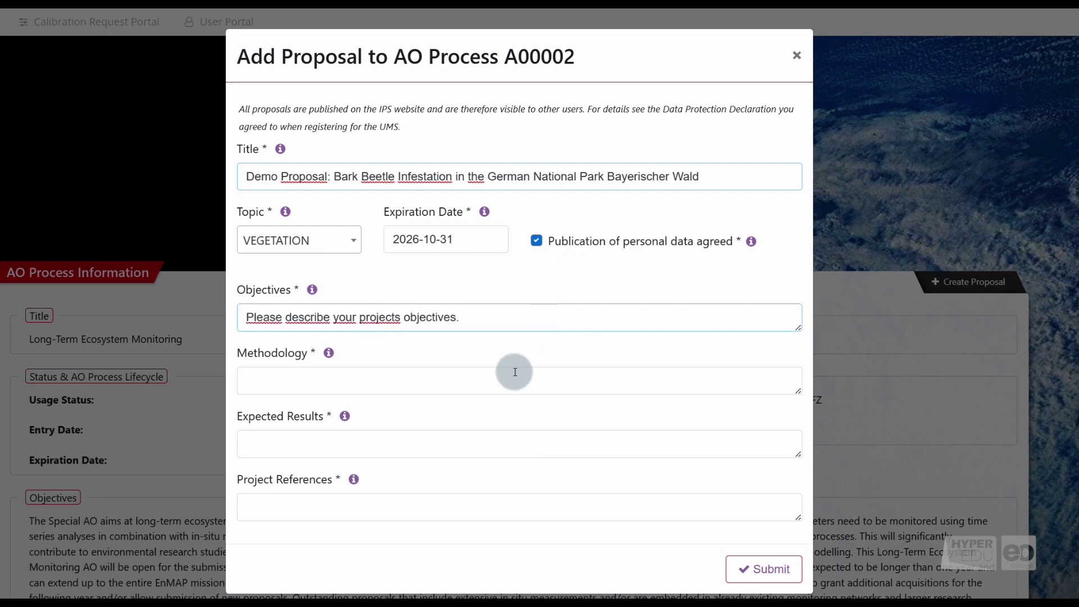
{"action": "left_click", "coordinate": [514, 372]}
{"action": "type", "text": "Please describe your methodolog"}
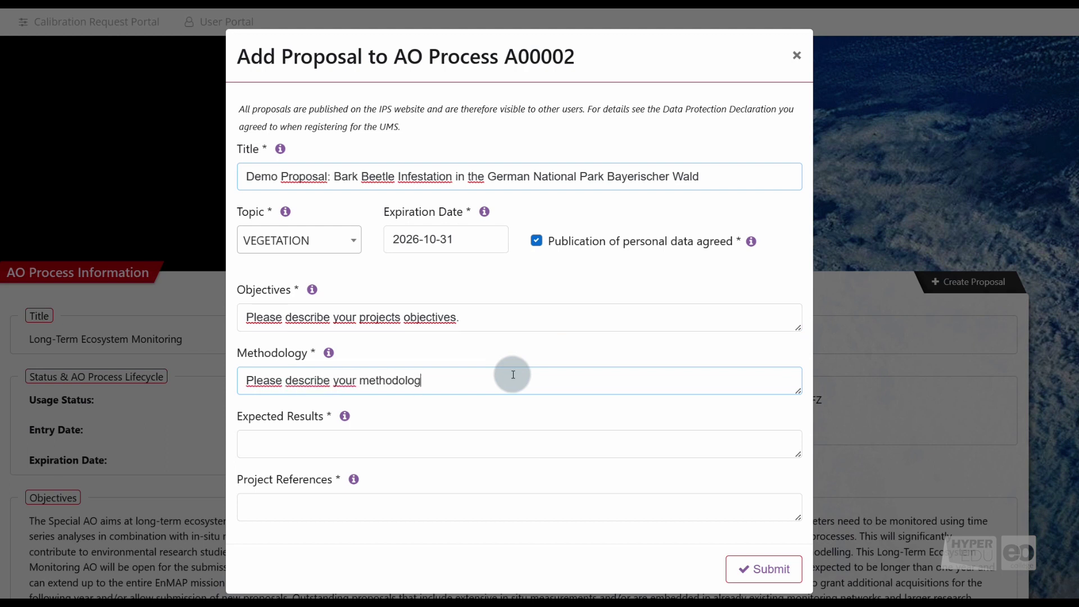
{"action": "type", "text": "y."}
Fill in the expected results with "Please describe your expected results.".
{"action": "left_click", "coordinate": [466, 436]}
{"action": "type", "text": "Please describe y"}
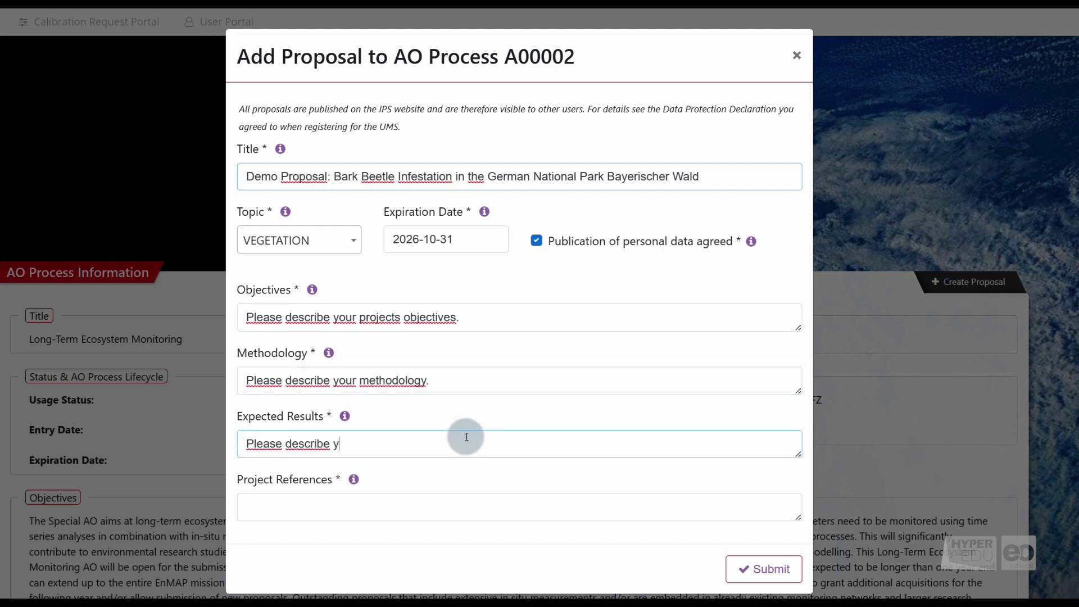
{"action": "type", "text": "our expected results."}
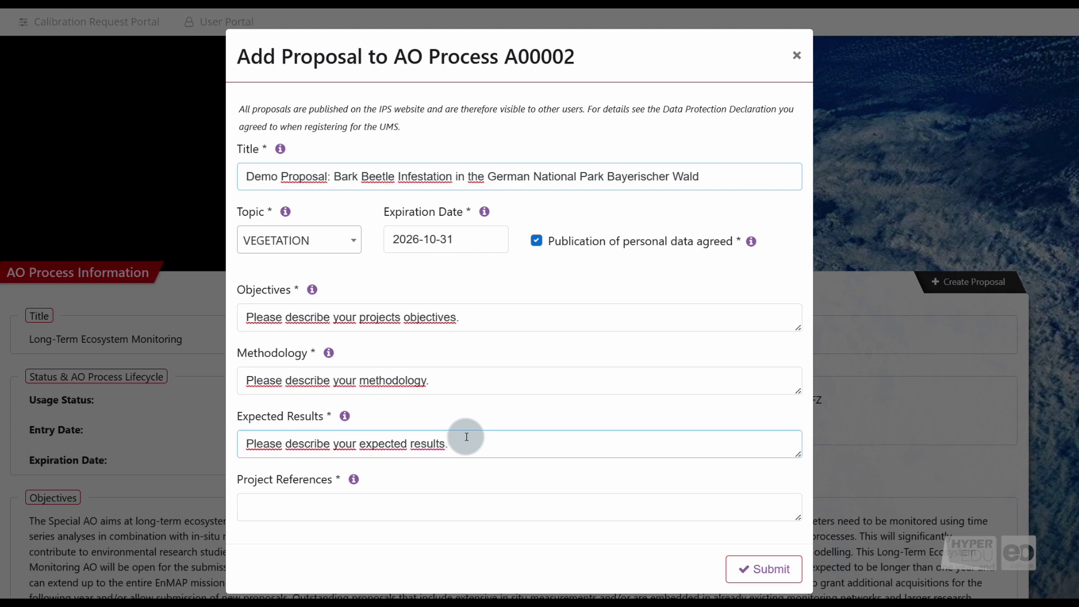
Enter the project references "Field campaigns, monitoring, network measurements, temporal constraints, planned time series observations or references to key publications." and create the proposal.
{"action": "key", "text": "Tab"}
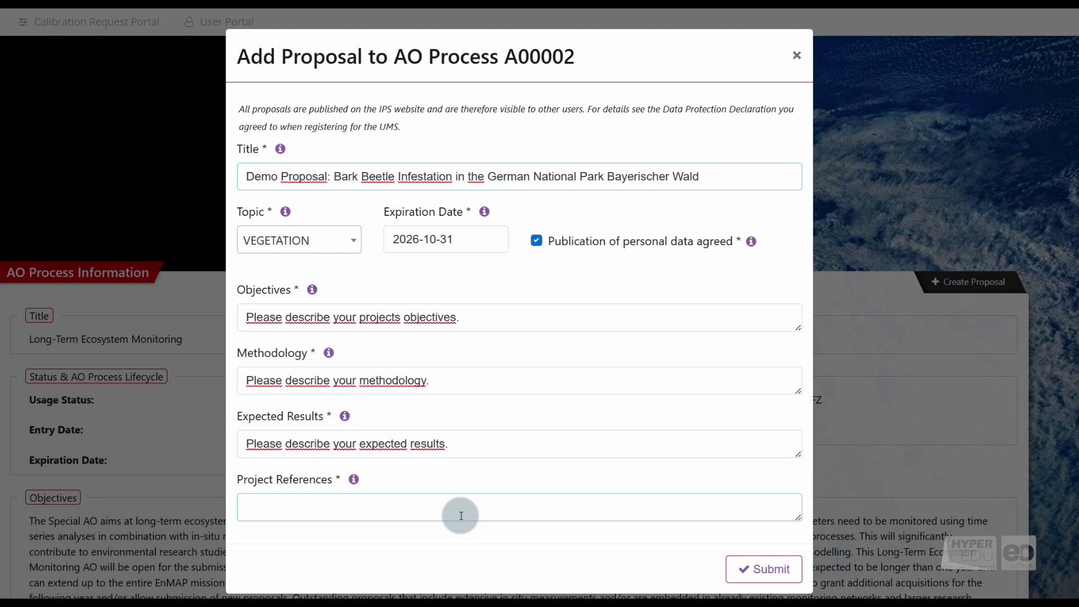
{"action": "type", "text": "Field campaigns, monitoring,"}
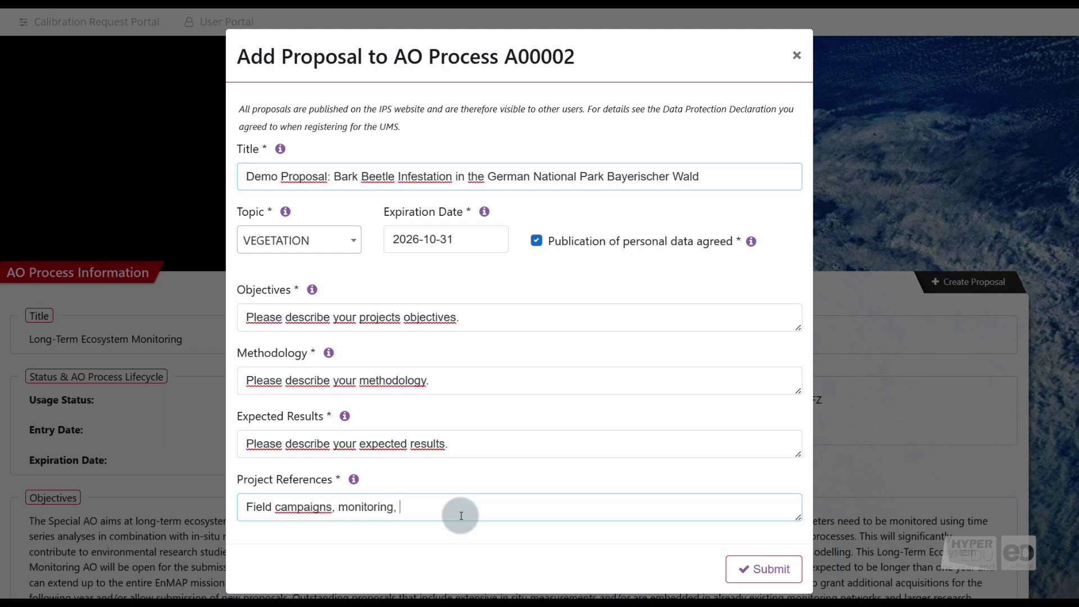
{"action": "type", "text": "network measurements, temporal cons"}
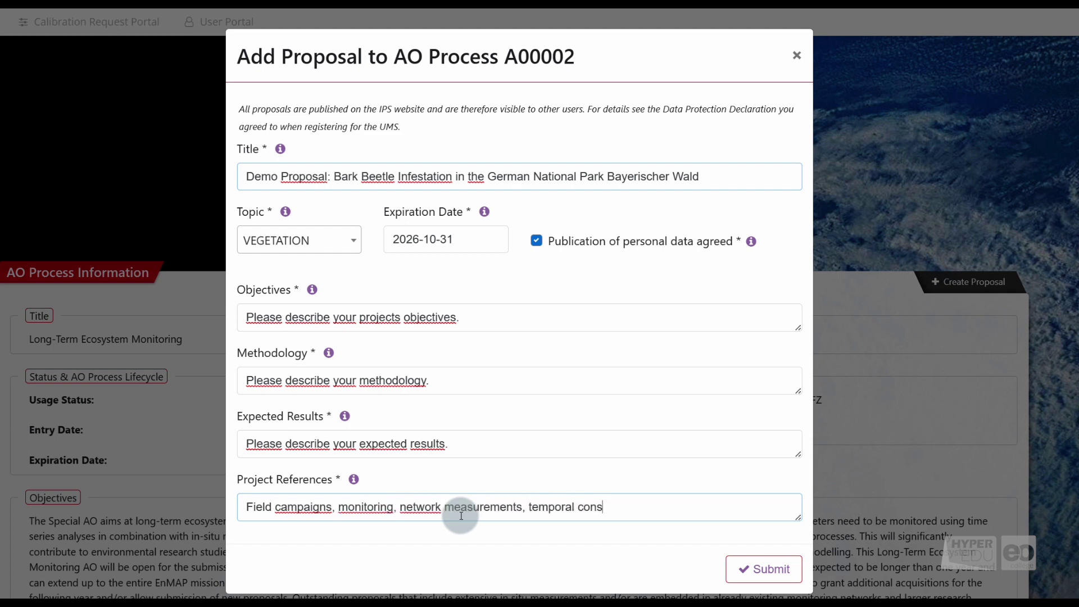
{"action": "type", "text": "traints, planned time series observa"}
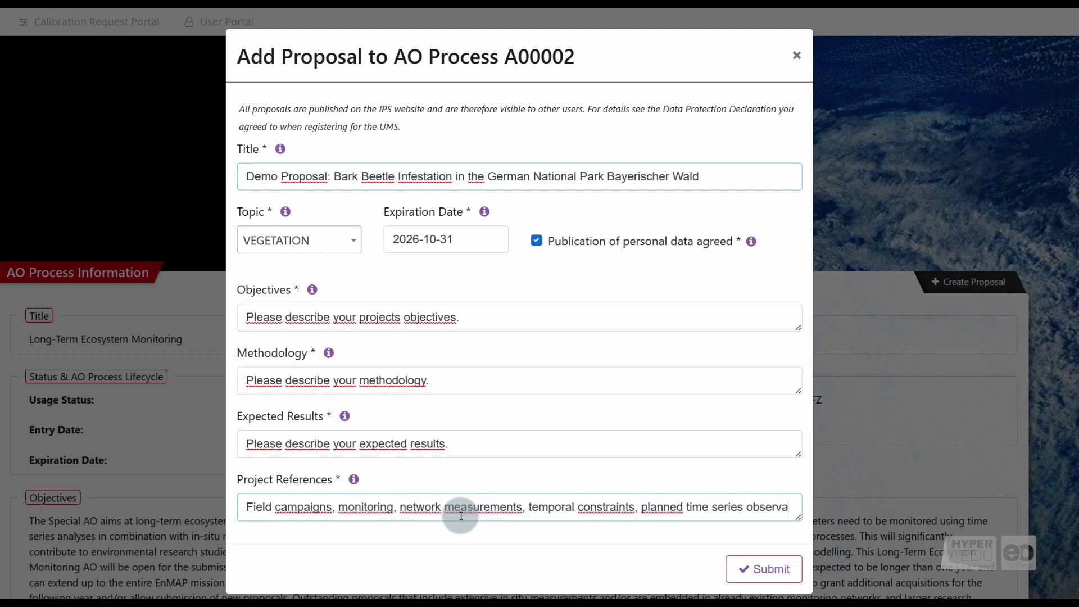
{"action": "type", "text": "tions or references to key publications"}
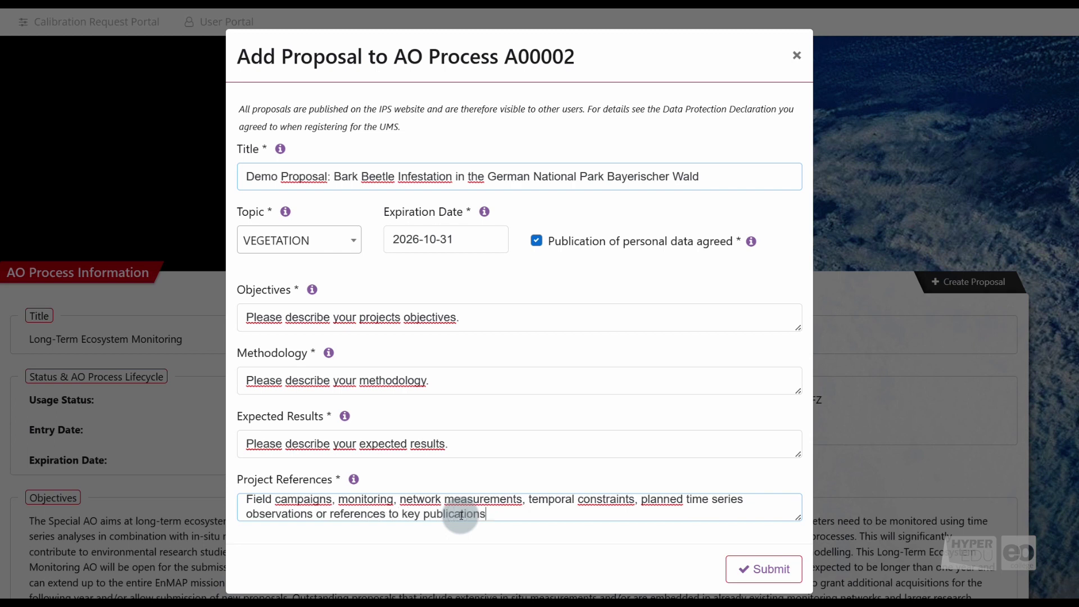
{"action": "type", "text": "."}
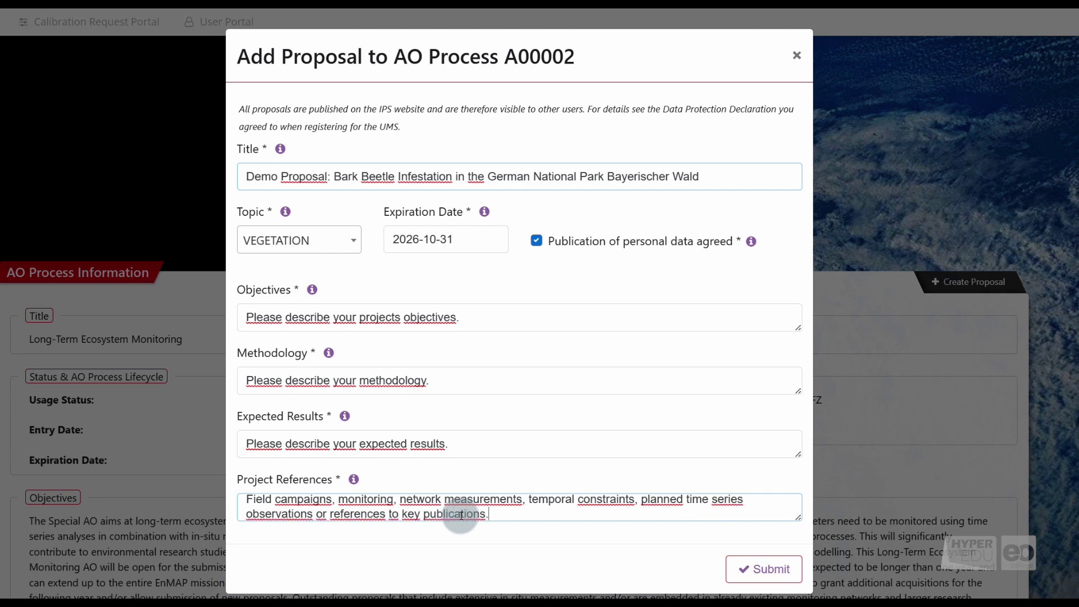
{"action": "left_click", "coordinate": [763, 569]}
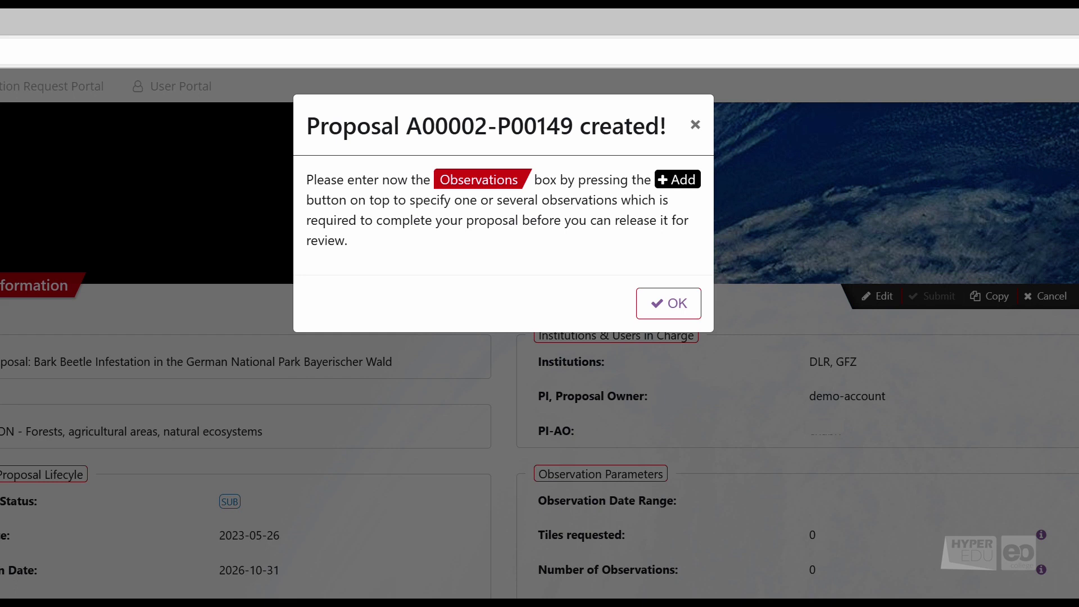
{"action": "left_click", "coordinate": [668, 310]}
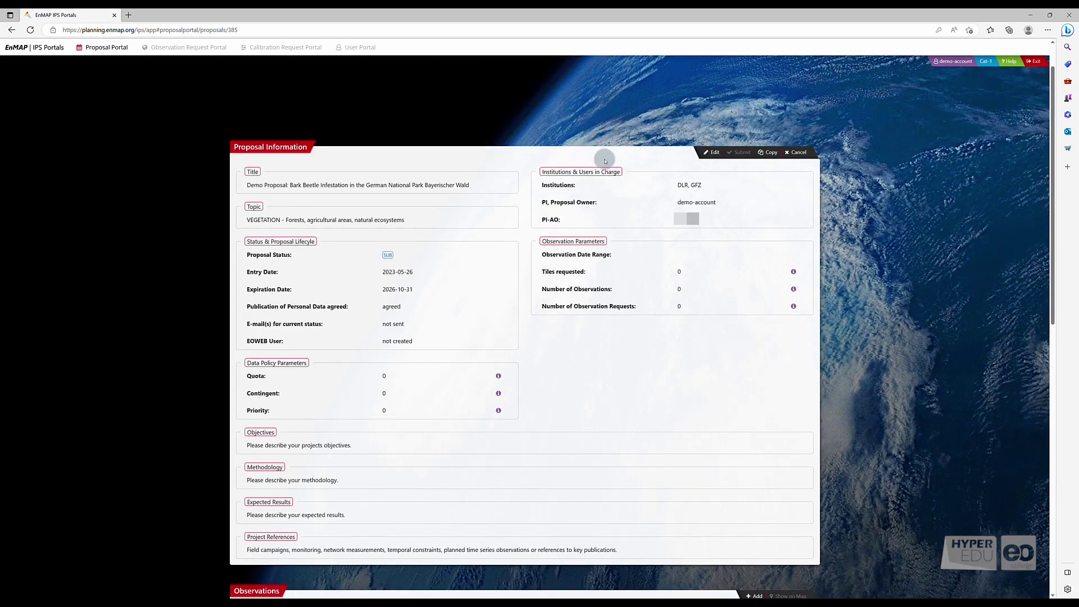
Start a new observation for the proposal with the site description "Located in Bavaria, Germany.".
{"action": "scroll", "coordinate": [596, 414], "scroll_direction": "down", "scroll_amount": 3}
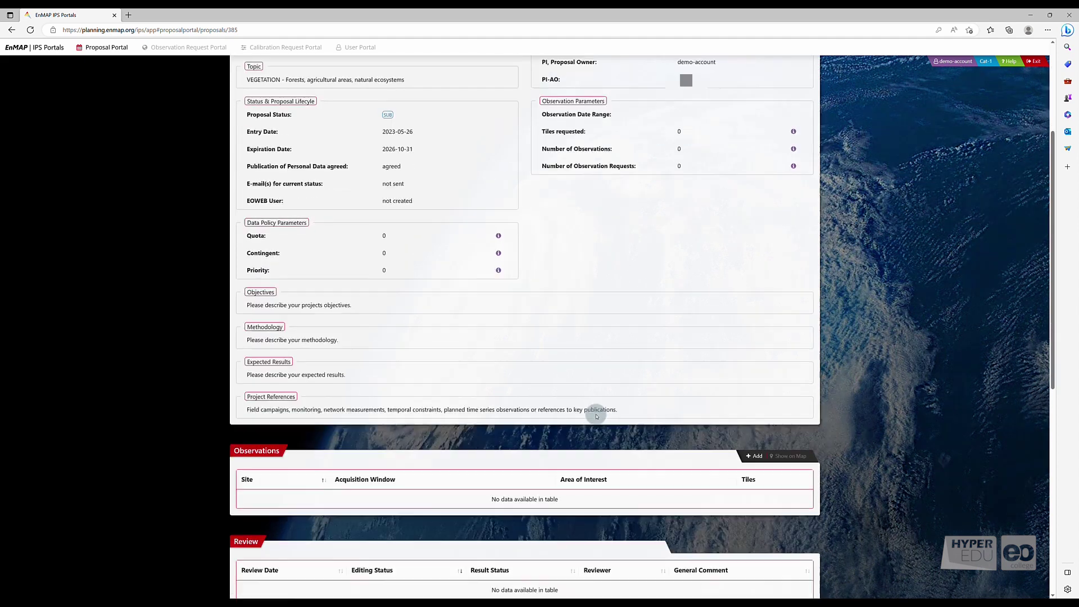
{"action": "scroll", "coordinate": [596, 416], "scroll_direction": "down", "scroll_amount": 3}
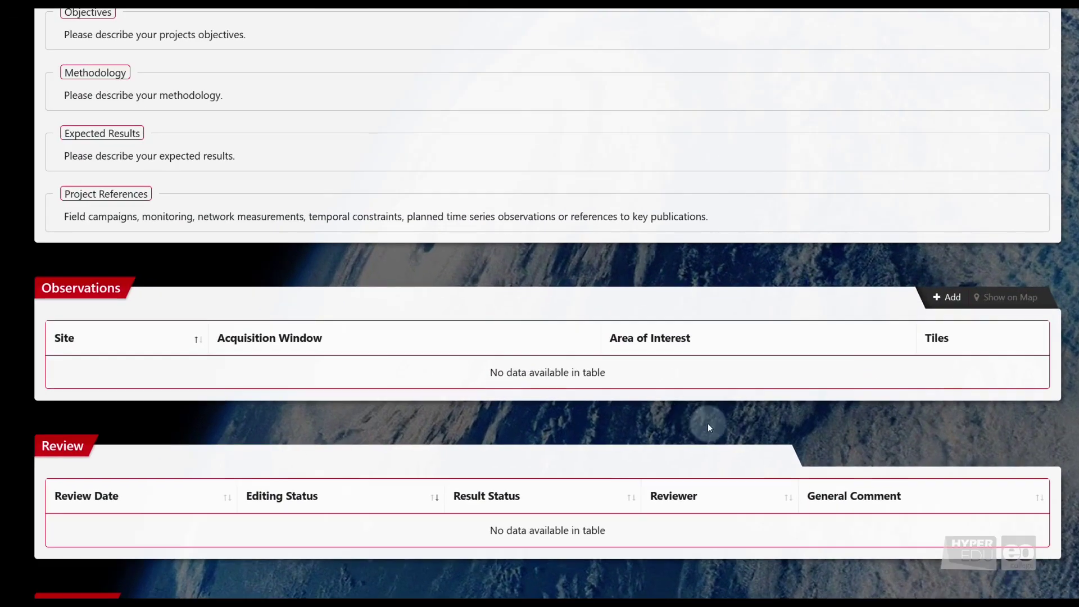
{"action": "left_click", "coordinate": [947, 297]}
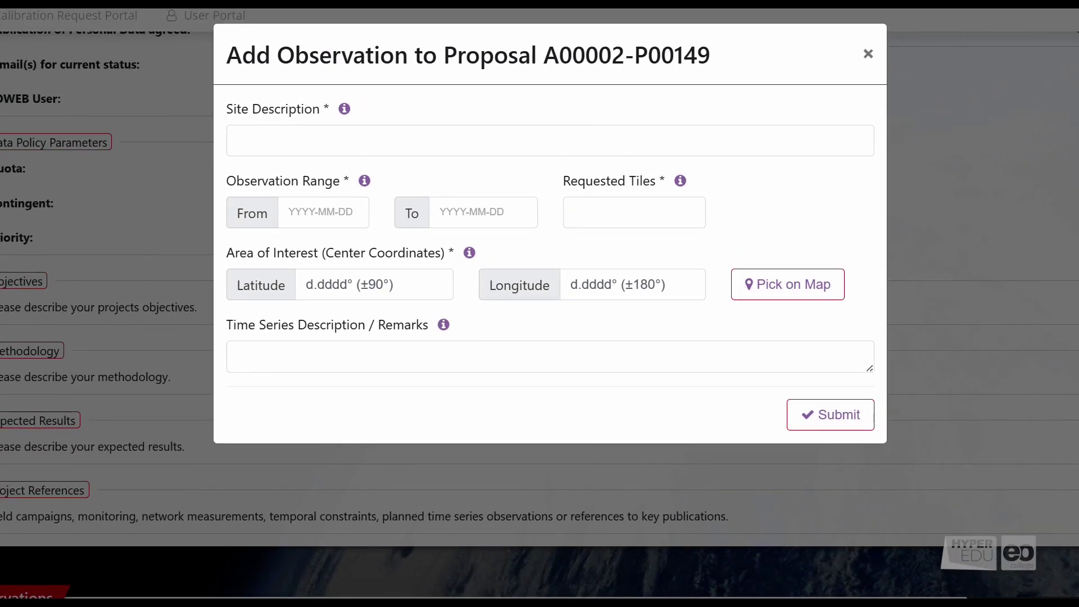
{"action": "left_click", "coordinate": [351, 132]}
{"action": "type", "text": "Located in "}
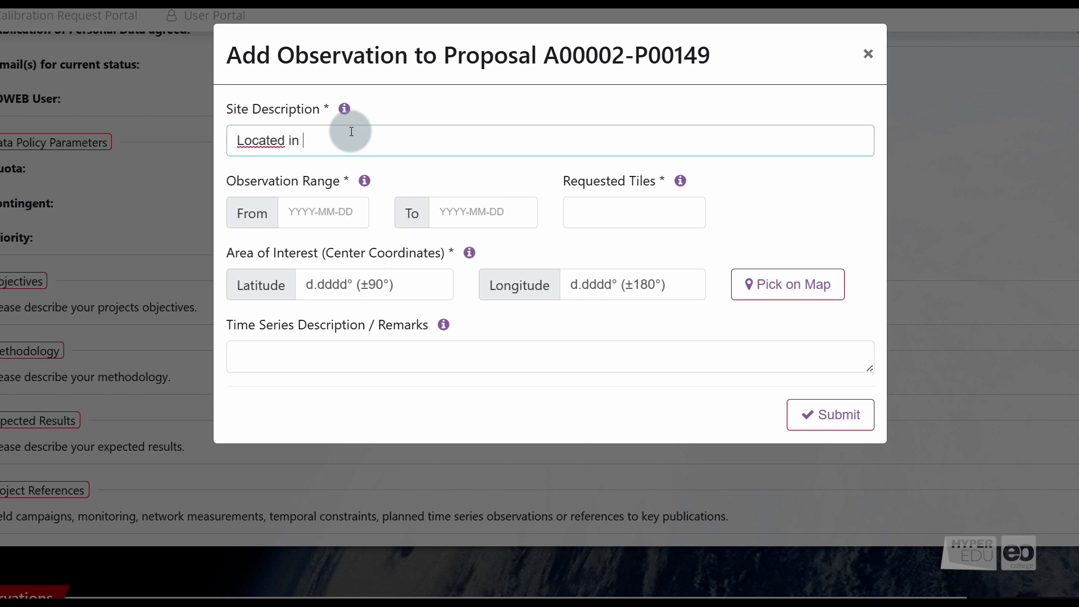
{"action": "type", "text": "Bavaria,"}
{"action": "type", "text": " Germ"}
{"action": "type", "text": "a"}
{"action": "key", "text": "BackSpace"}
{"action": "type", "text": "many."}
Set the observation range from 2023-06-01 to 2026-10-31 and the requested tiles to 42.
{"action": "left_click", "coordinate": [336, 217]}
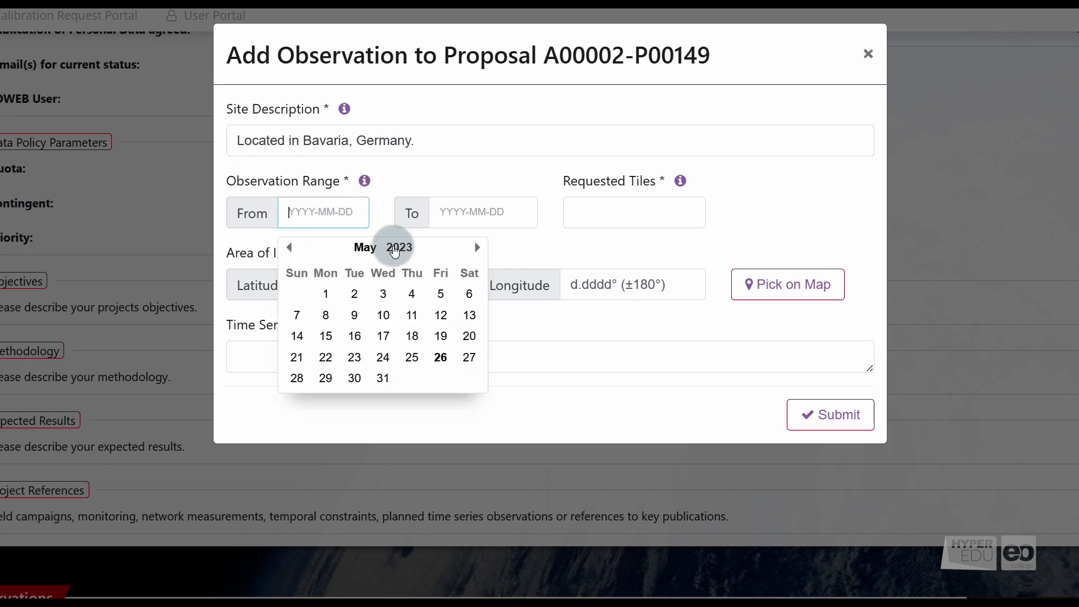
{"action": "left_click", "coordinate": [462, 258]}
{"action": "left_click", "coordinate": [412, 294]}
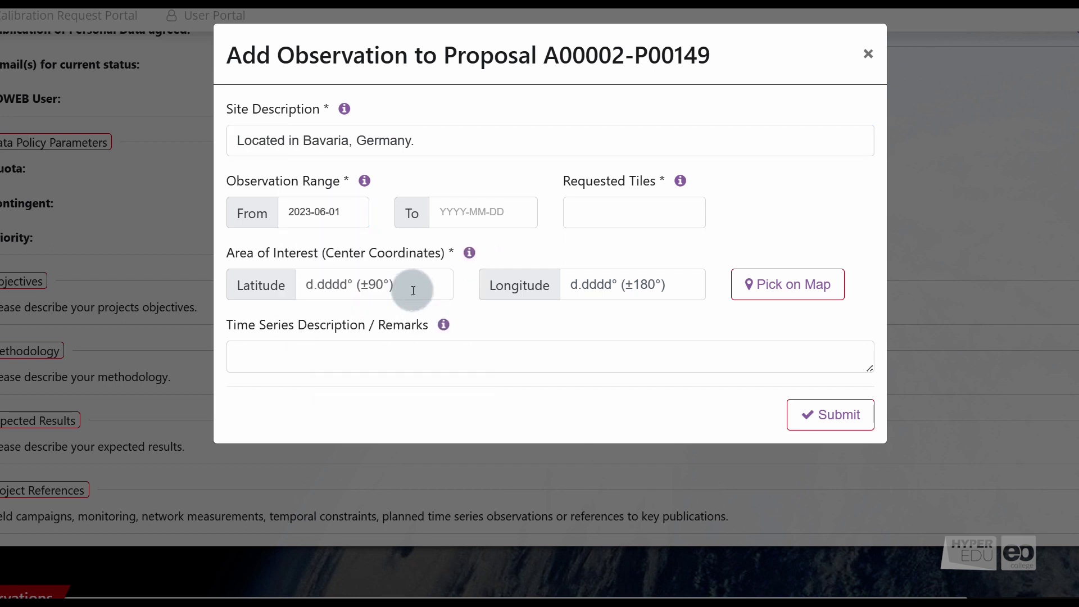
{"action": "left_click", "coordinate": [477, 213]}
{"action": "type", "text": "2026-10-31"}
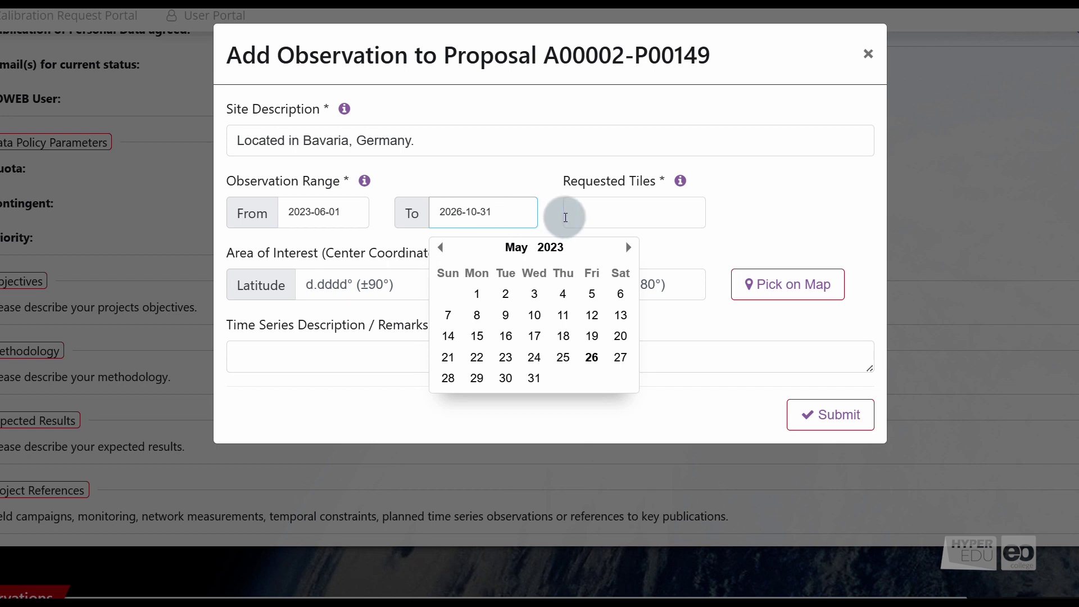
{"action": "left_click", "coordinate": [595, 212]}
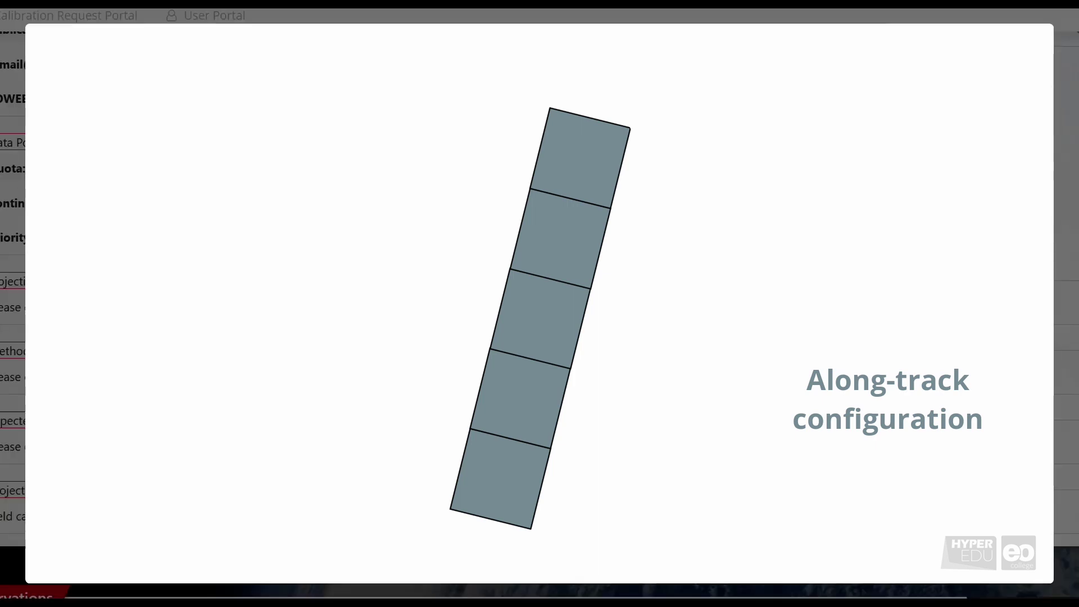
Set the area of interest's center coordinates to latitude 49.0029 and longitude 13.3882, and create the observation.
{"action": "left_click", "coordinate": [400, 288]}
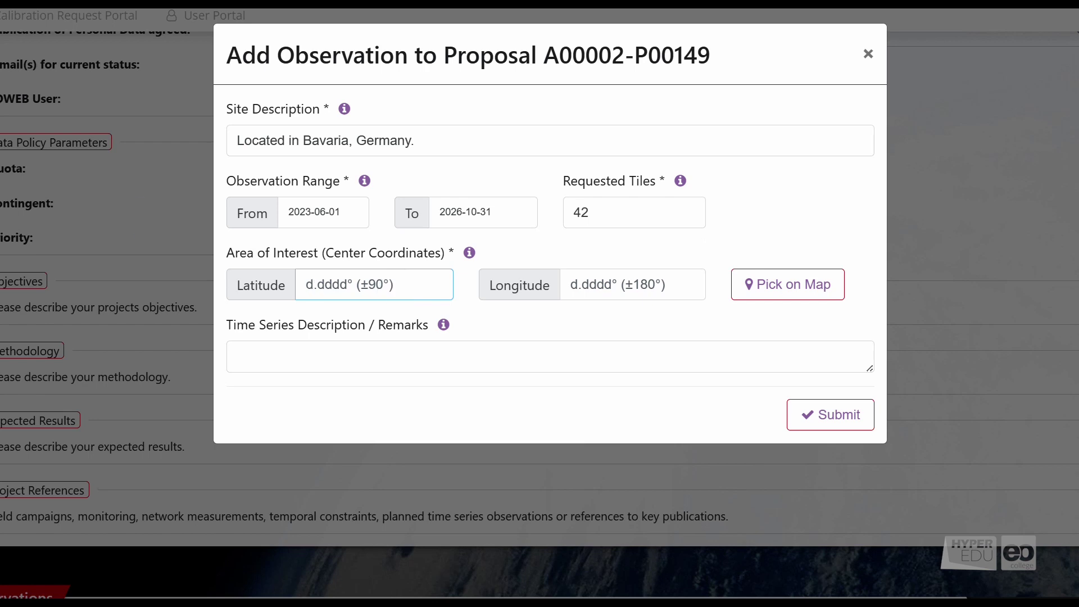
{"action": "left_click", "coordinate": [393, 290]}
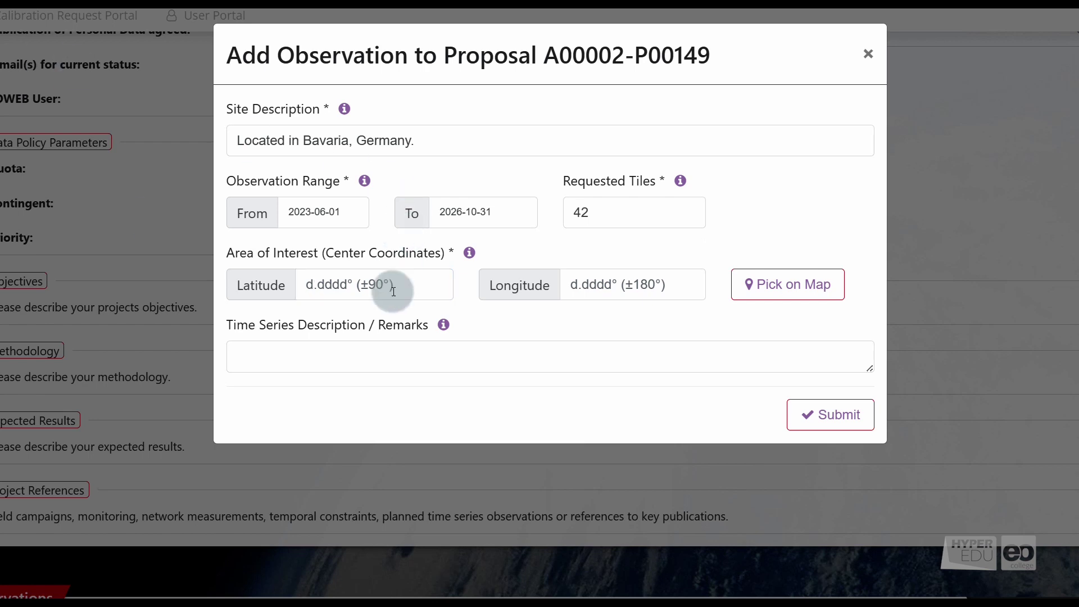
{"action": "type", "text": "49."}
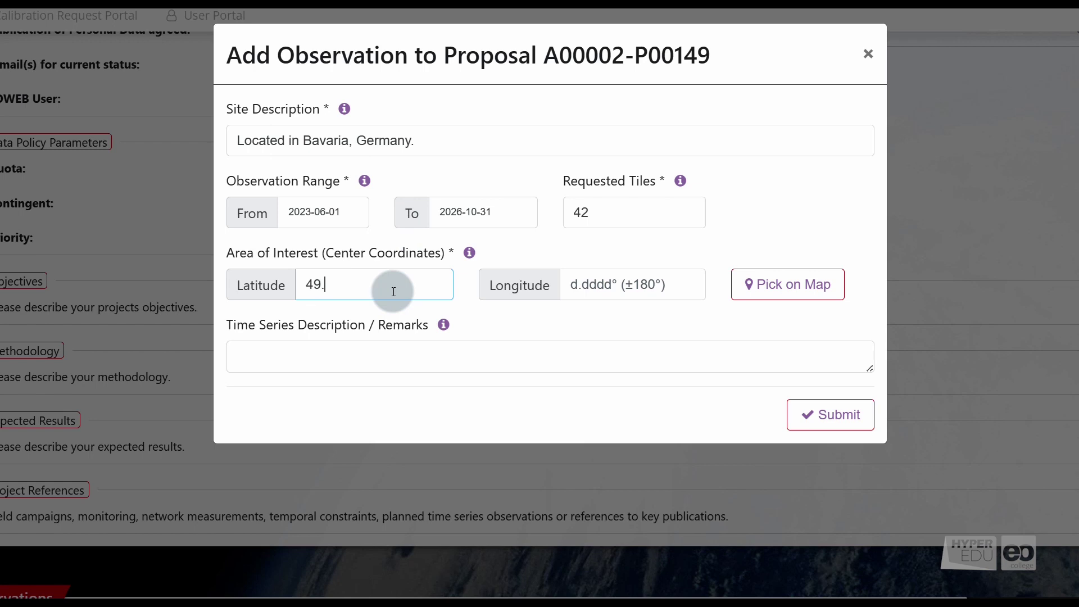
{"action": "type", "text": "0029"}
{"action": "left_click", "coordinate": [593, 292]}
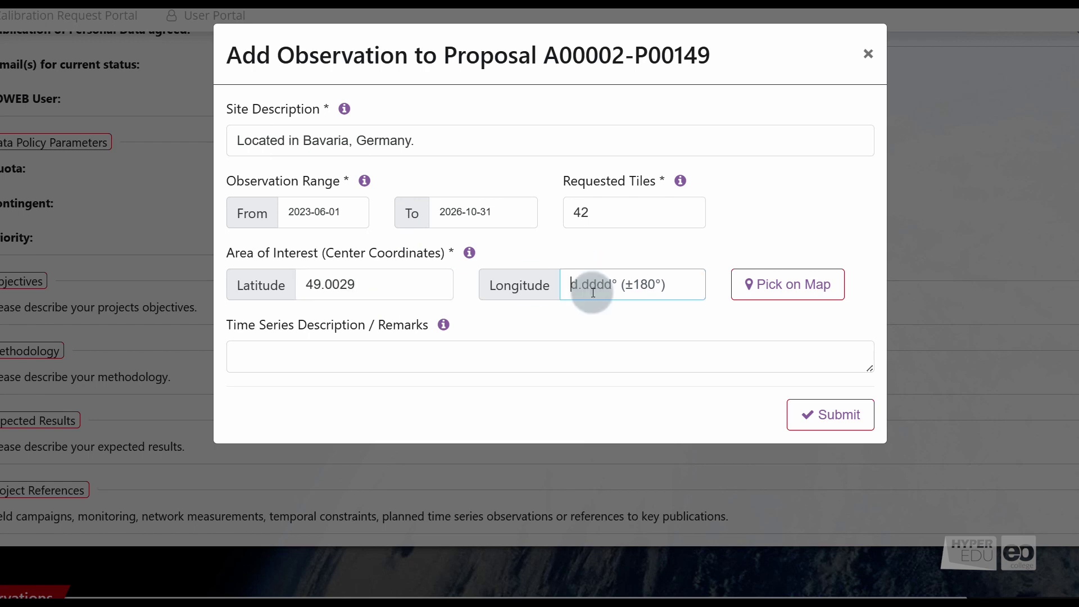
{"action": "type", "text": "13.3882"}
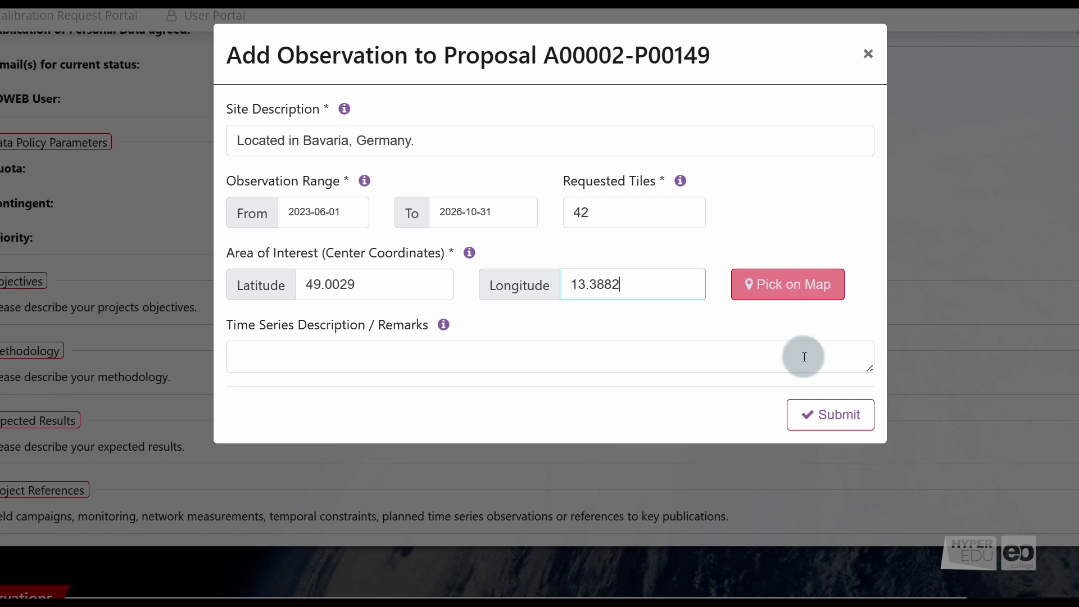
{"action": "left_click", "coordinate": [818, 414]}
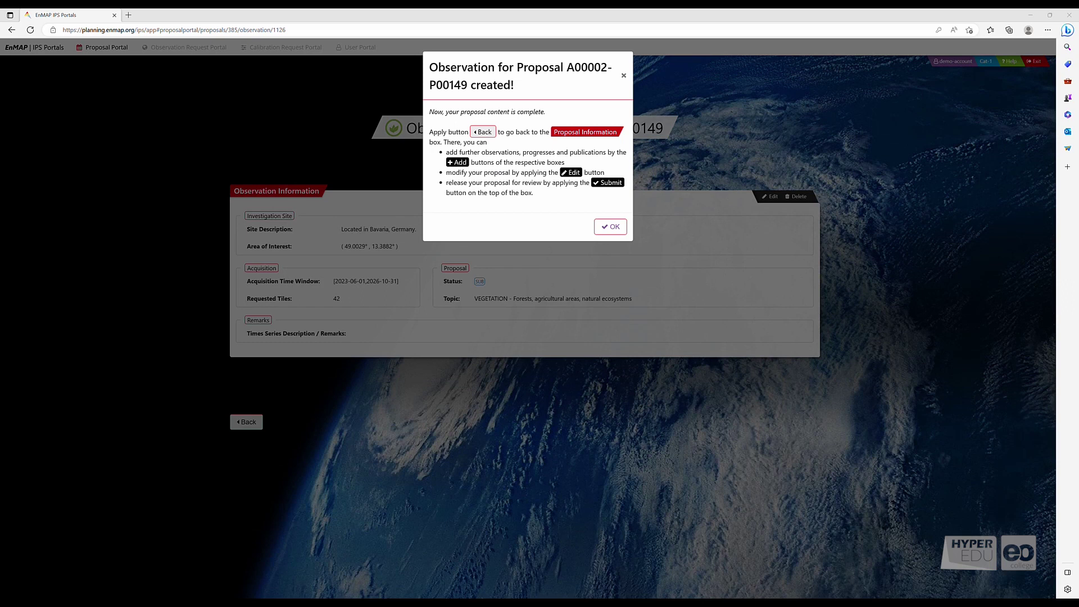
{"action": "left_click", "coordinate": [611, 226]}
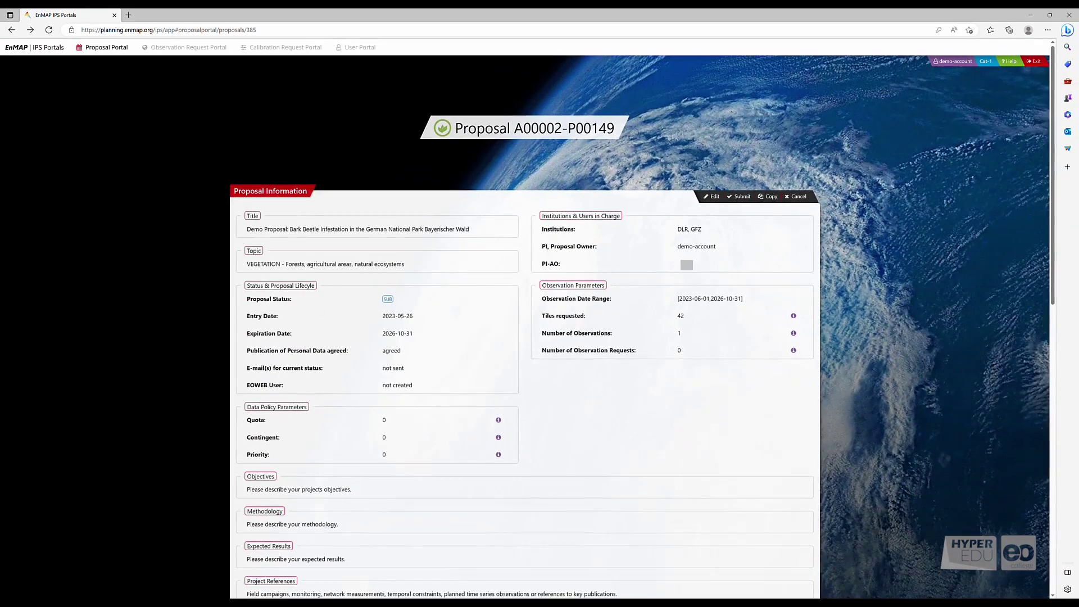
Check the proposal's details and observation entry, and submit the completed proposal for review.
{"action": "scroll", "coordinate": [581, 396], "scroll_direction": "down", "scroll_amount": 3}
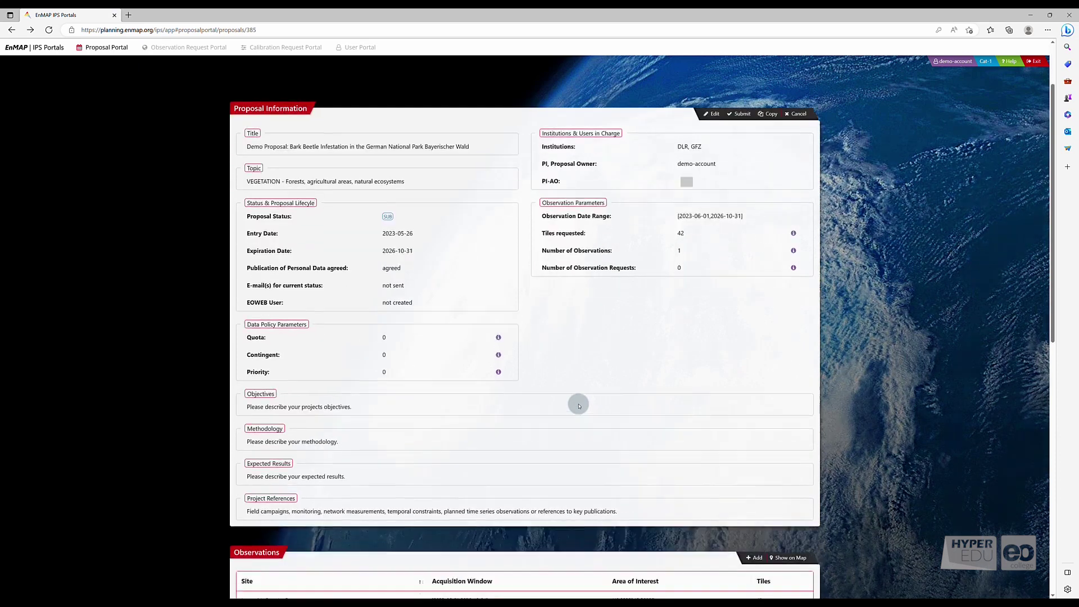
{"action": "scroll", "coordinate": [579, 404], "scroll_direction": "down", "scroll_amount": 3}
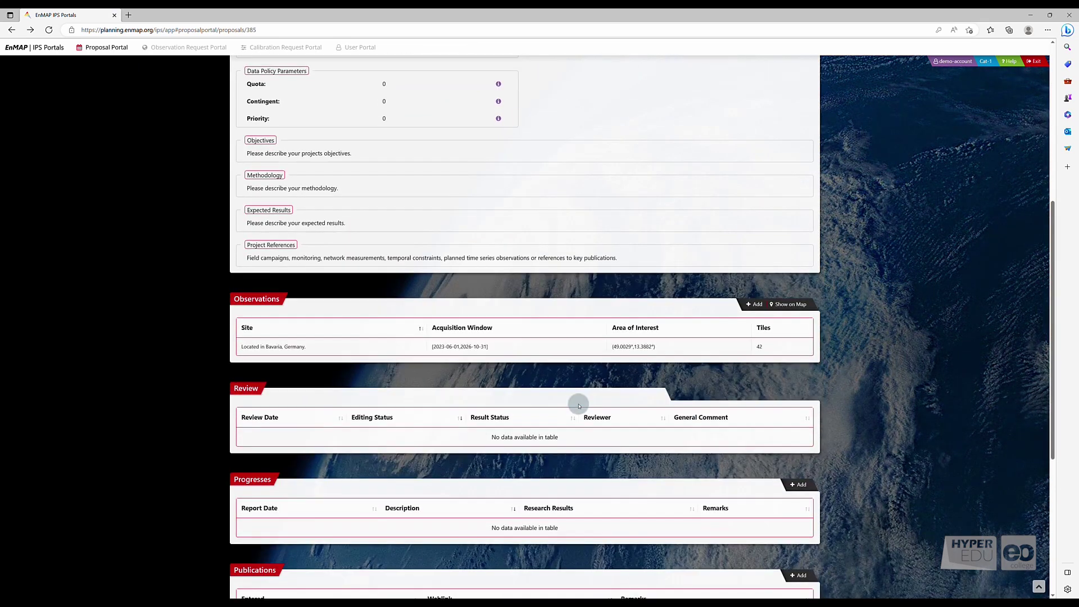
{"action": "scroll", "coordinate": [579, 405], "scroll_direction": "down", "scroll_amount": 4}
{"action": "scroll", "coordinate": [579, 405], "scroll_direction": "up", "scroll_amount": 11}
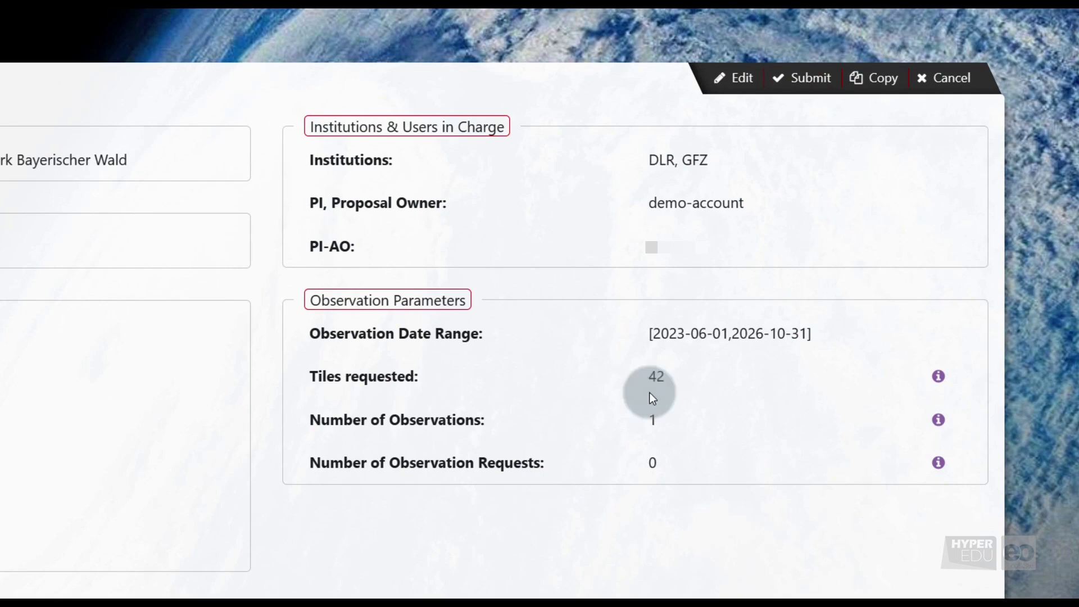
{"action": "left_click", "coordinate": [801, 79]}
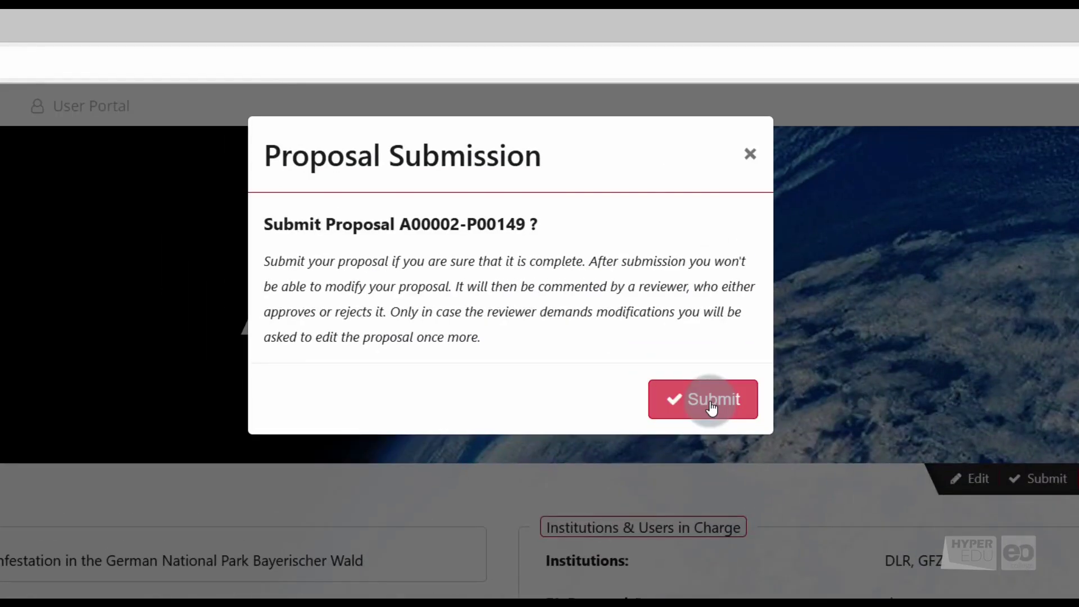
{"action": "left_click", "coordinate": [712, 403]}
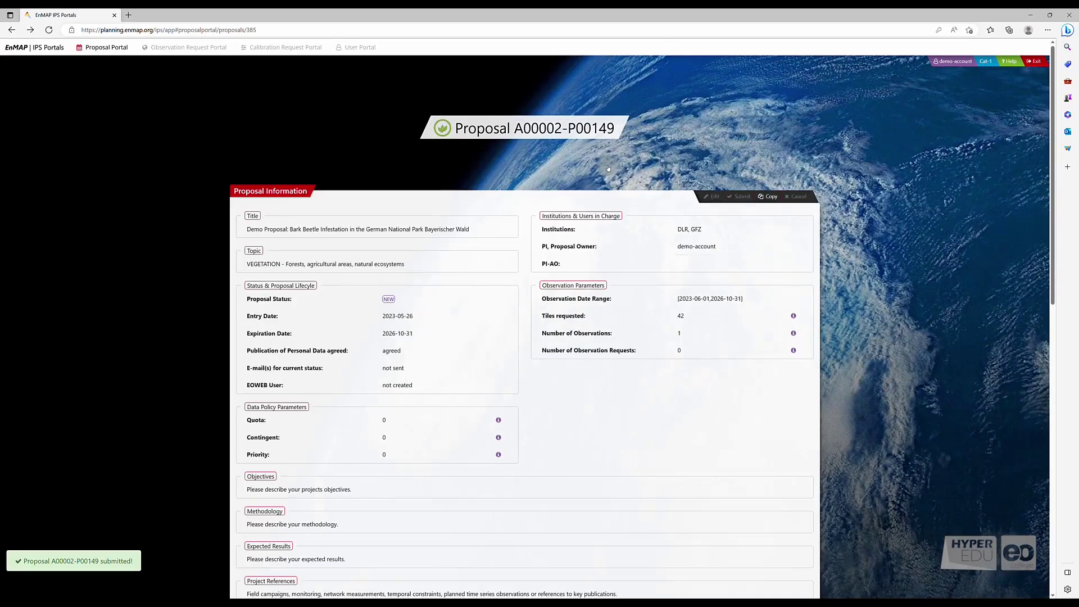